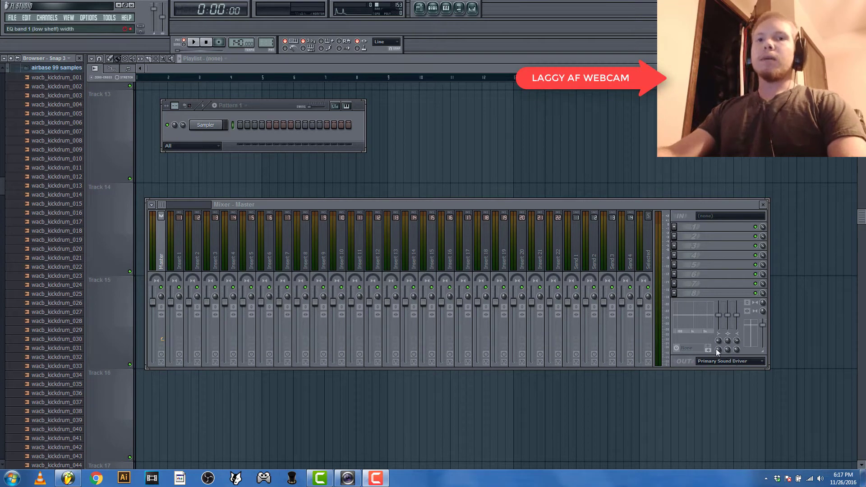
- Audition the airbase 99 kicks and load wacb_kickdrum_009 into the existing sampler channel
left_click(375, 479)
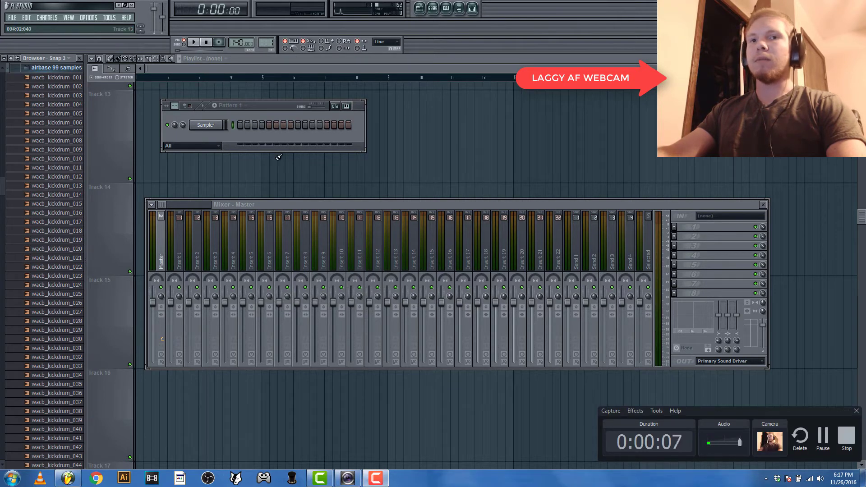
left_click(844, 411)
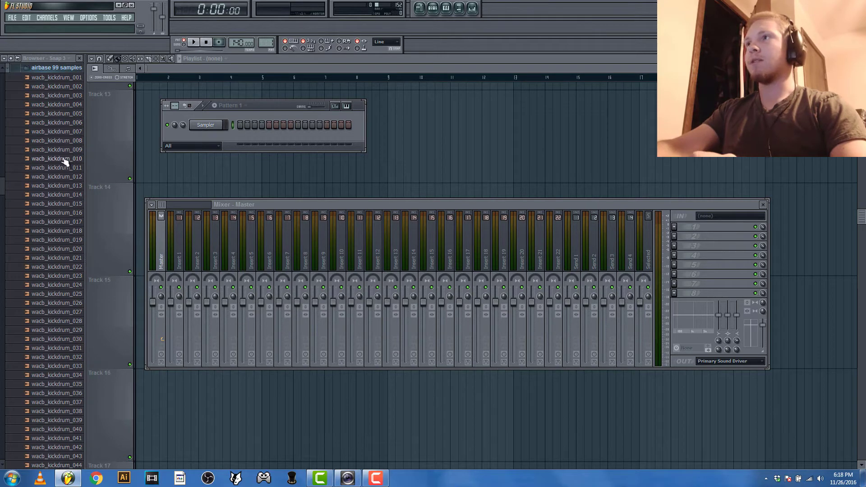
left_click_drag(67, 155, 66, 162)
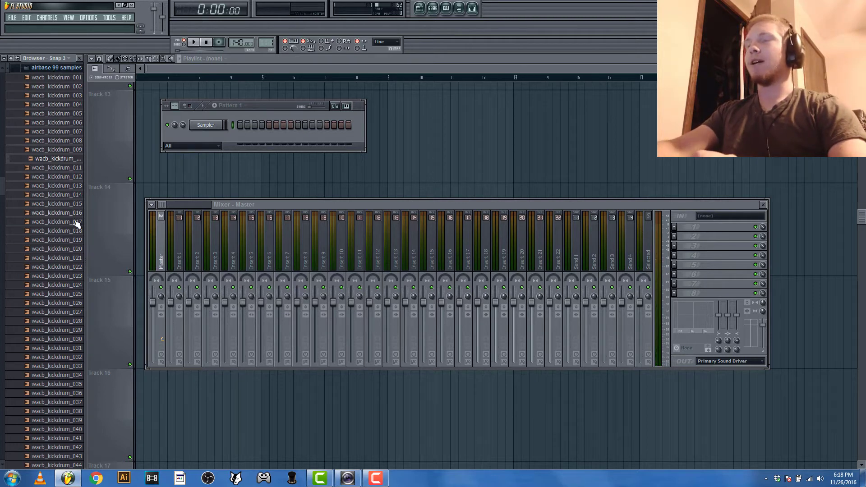
left_click(55, 68)
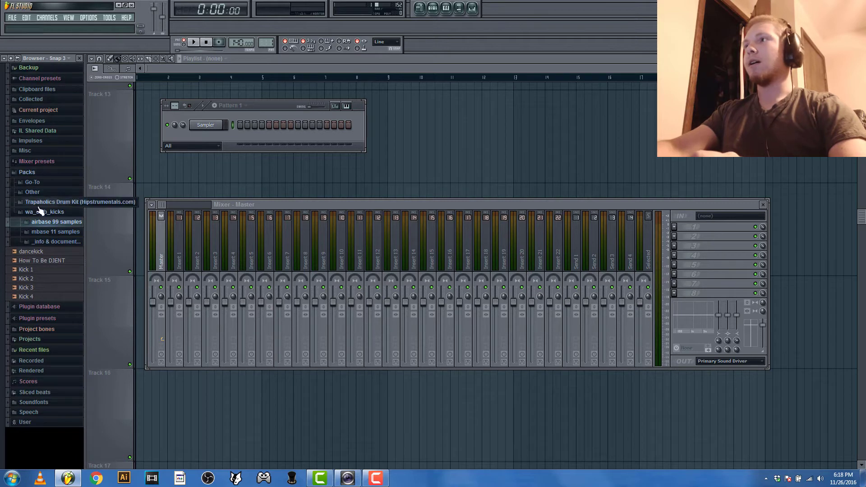
left_click(55, 222)
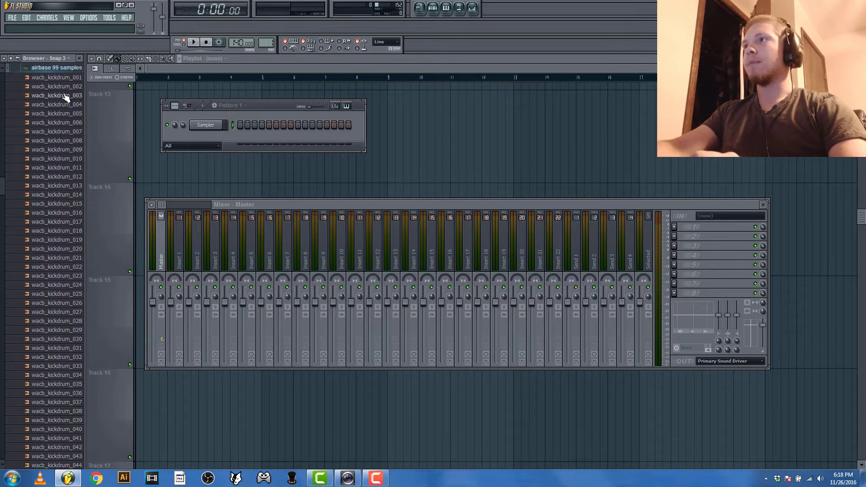
left_click(69, 78)
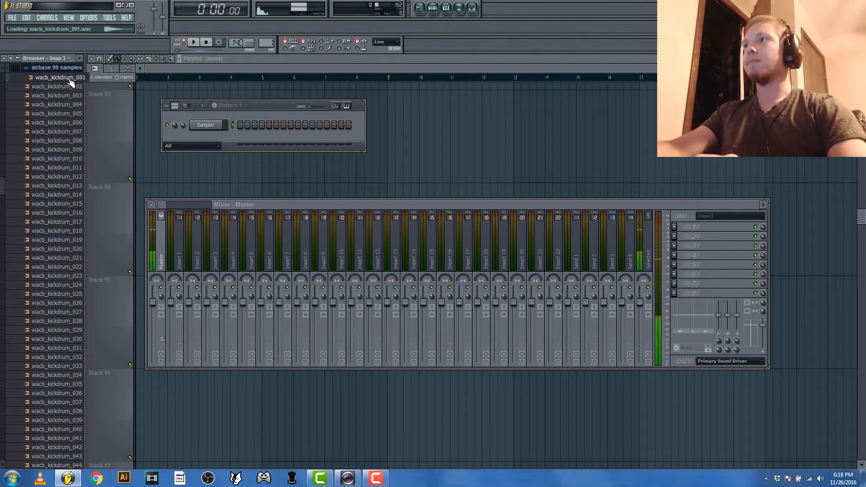
left_click(67, 87)
left_click(67, 95)
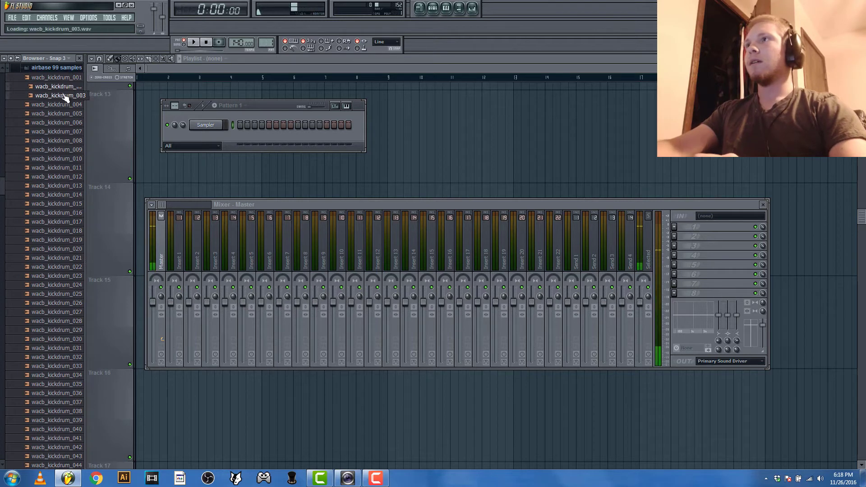
left_click(64, 104)
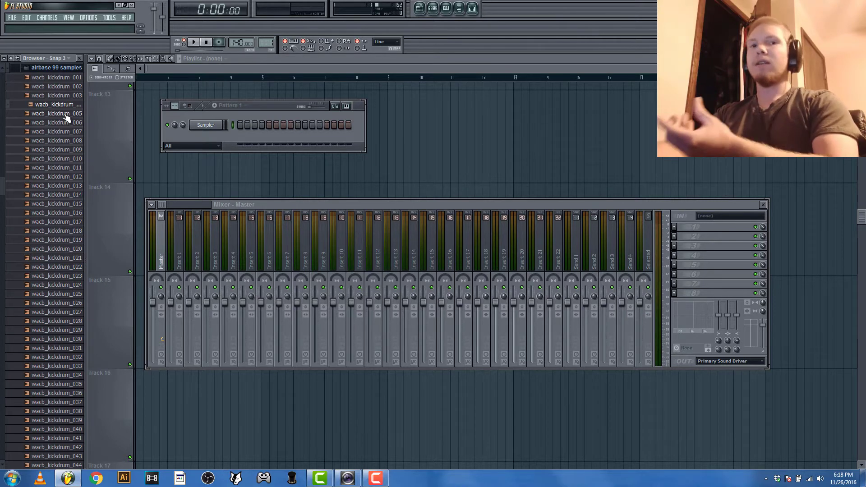
left_click(66, 116)
key("Down")
key("Down")
key("Down")
key("Down")
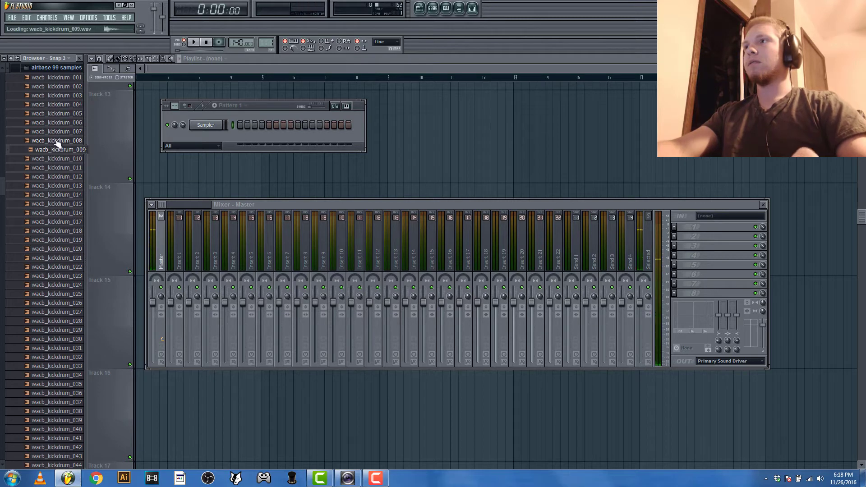
left_click_drag(68, 153, 206, 130)
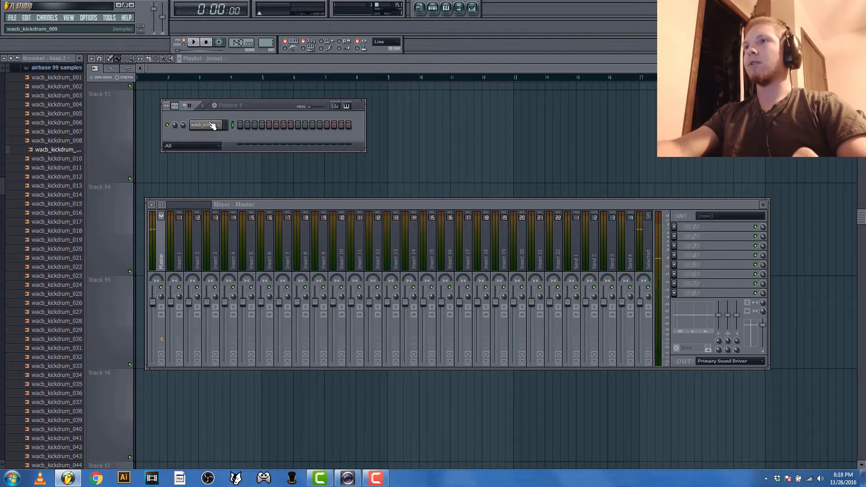
- Add wacb_kickdrum_013 and wacb_kickdrum_026 as the second and third kick channels
left_click(63, 159)
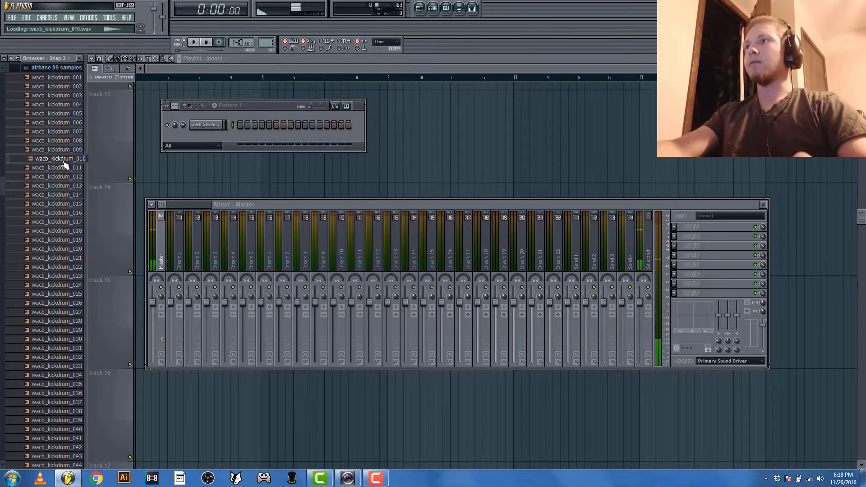
key("Down")
key("Down")
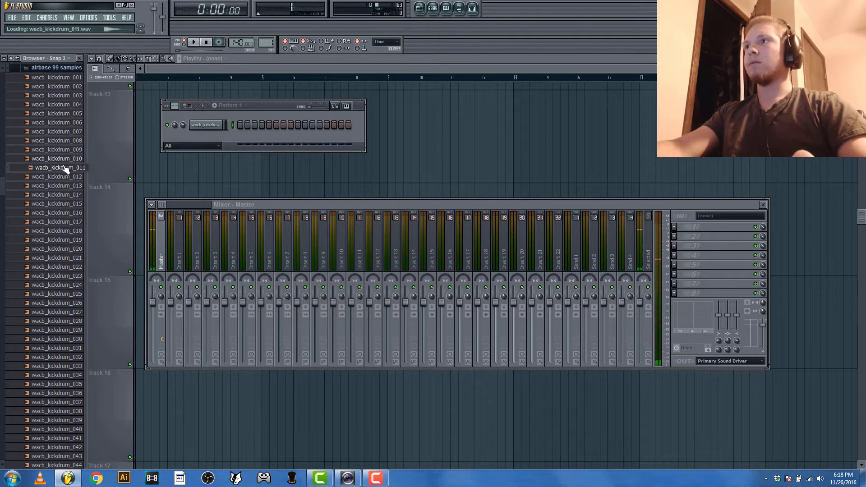
key("Down")
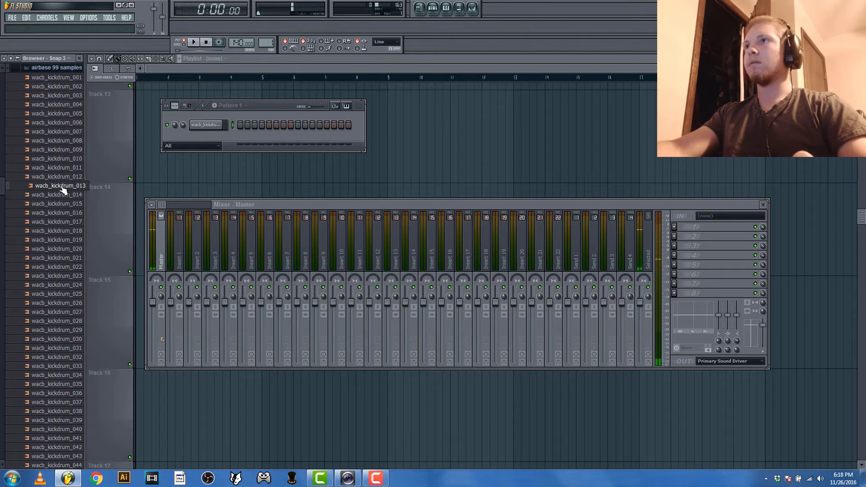
left_click_drag(64, 185, 194, 144)
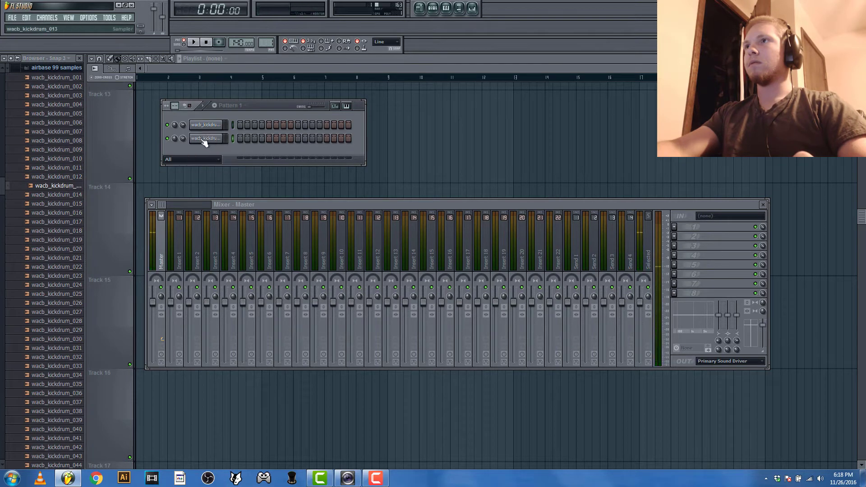
left_click(58, 239)
key("Up")
key("Up")
key("Up")
key("Up")
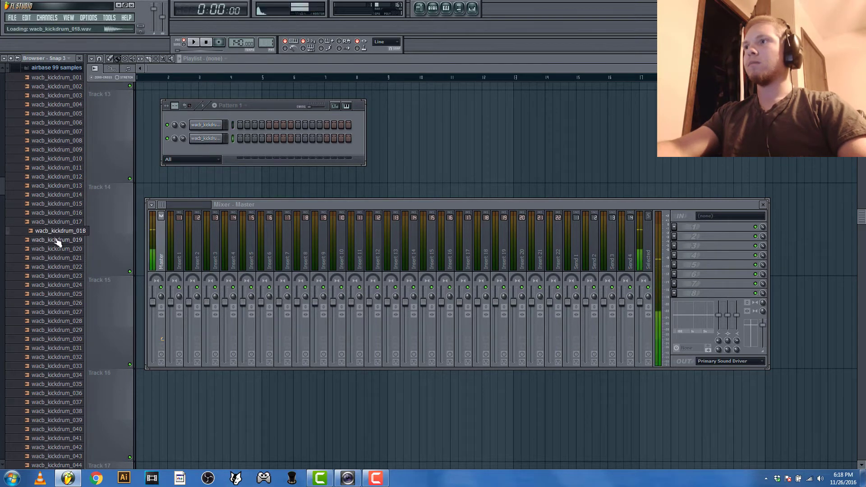
key("Up")
key("Up")
key("Up")
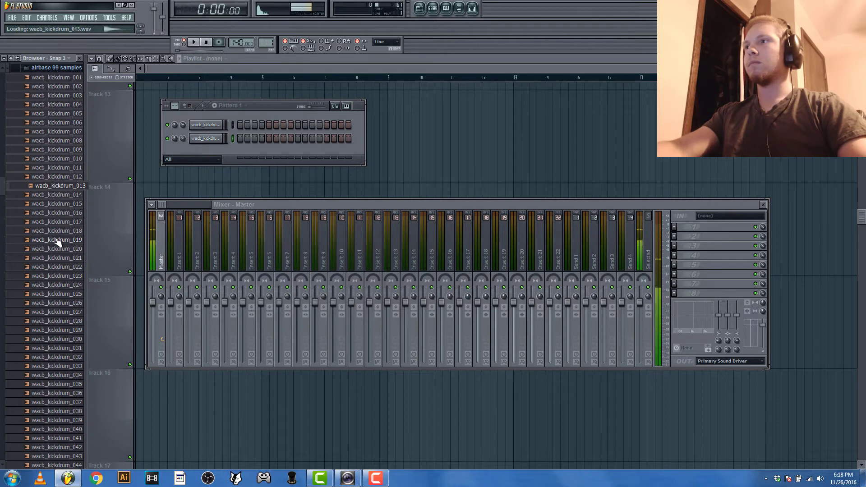
key("Down")
left_click(63, 257)
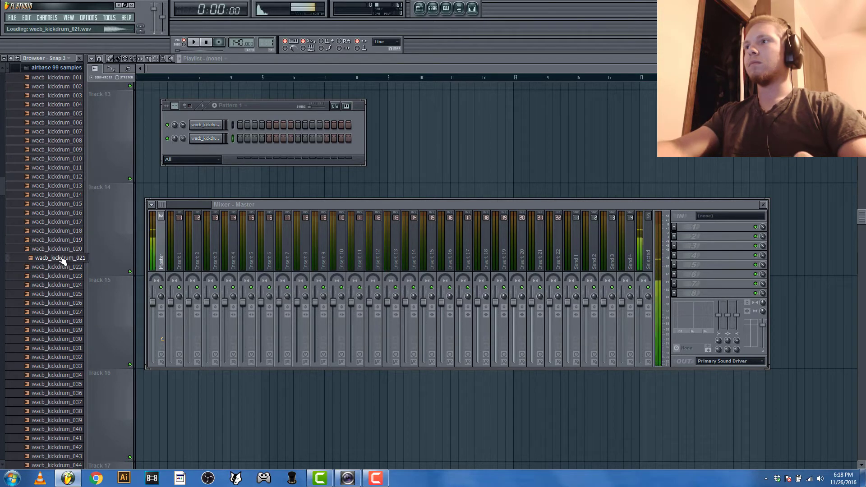
key("Down")
key("Down")
key("Down")
key("Down")
key("Down")
key("Down")
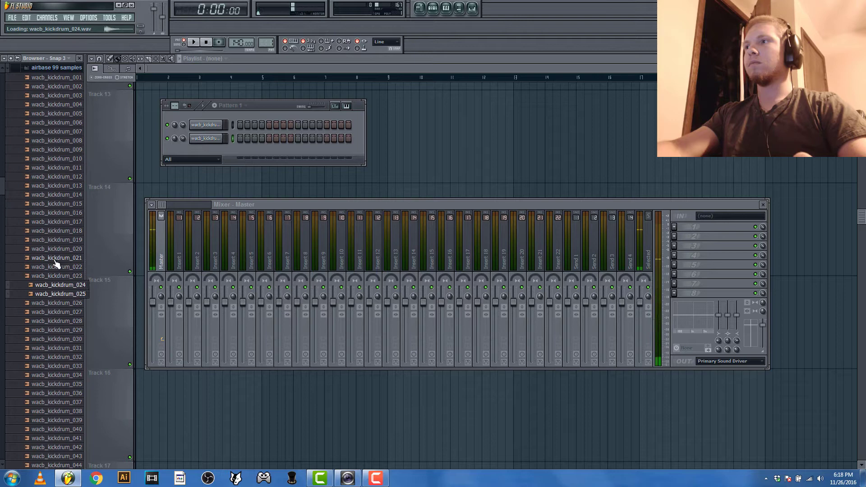
key("Up")
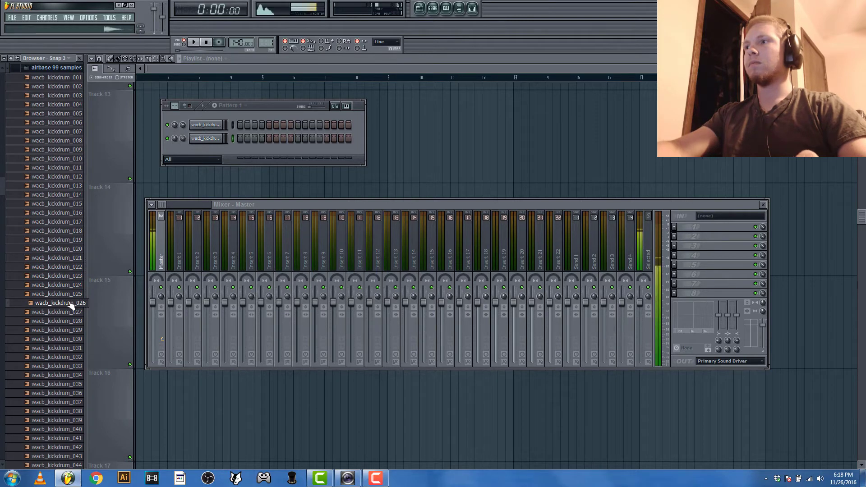
left_click_drag(72, 304, 199, 152)
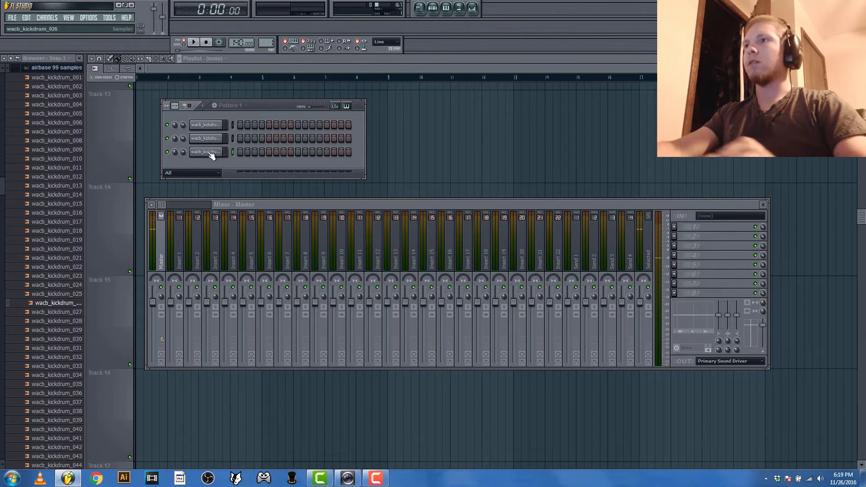
- Rename the third kick channel to K_HIGH
left_click(206, 152)
right_click(208, 151)
left_click(240, 164)
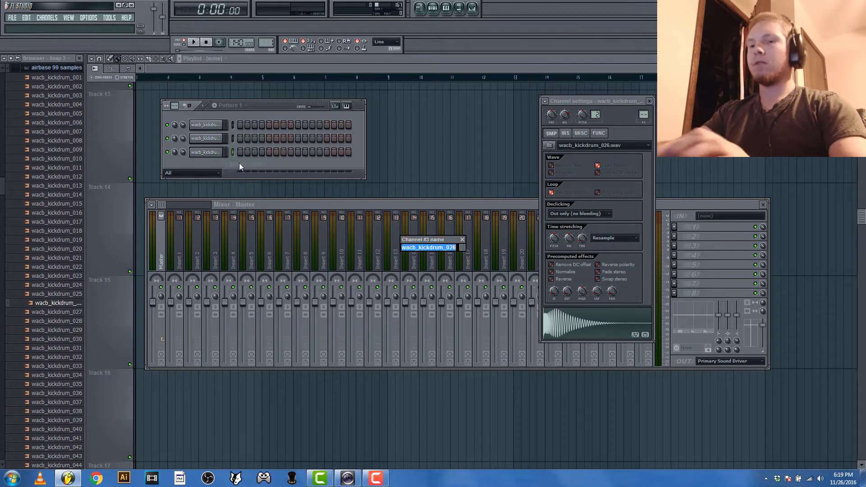
type("K_HIG")
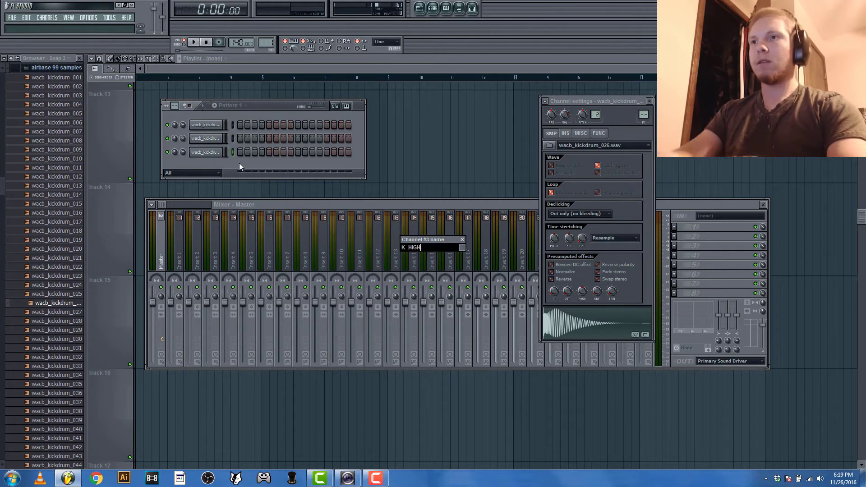
type("H")
key("Return")
- Rename the second kick channel to K_LOW
left_click(208, 139)
right_click(209, 140)
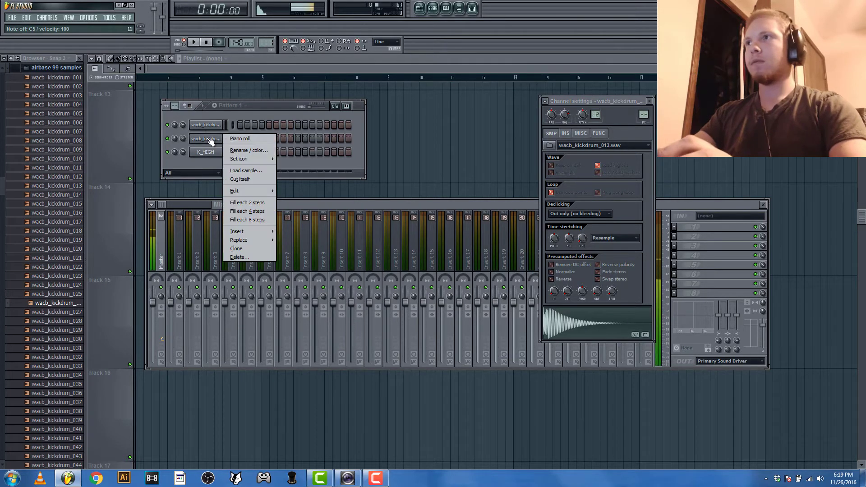
left_click(252, 152)
type("K_LOW")
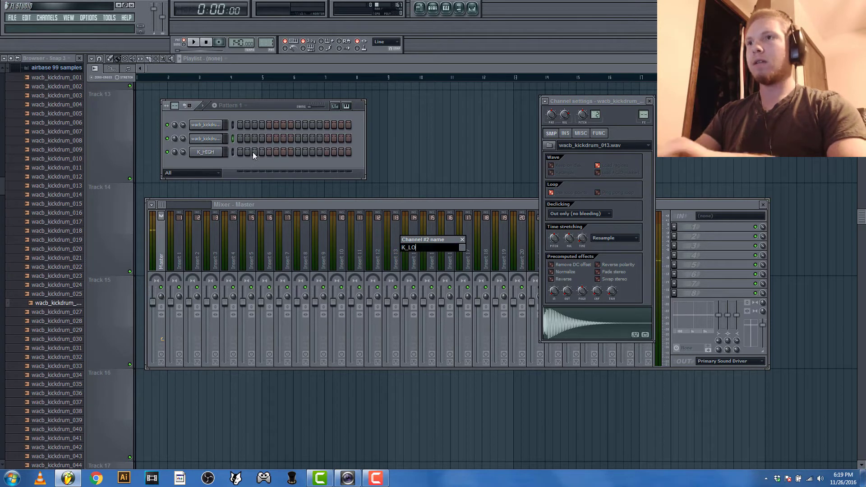
key("Return")
- Rename the first kick channel to K_MID
left_click(214, 125)
right_click(215, 126)
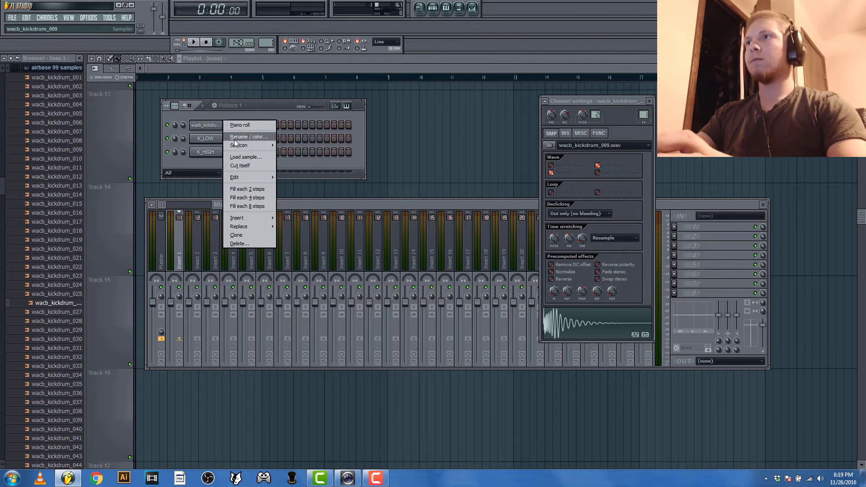
left_click(240, 137)
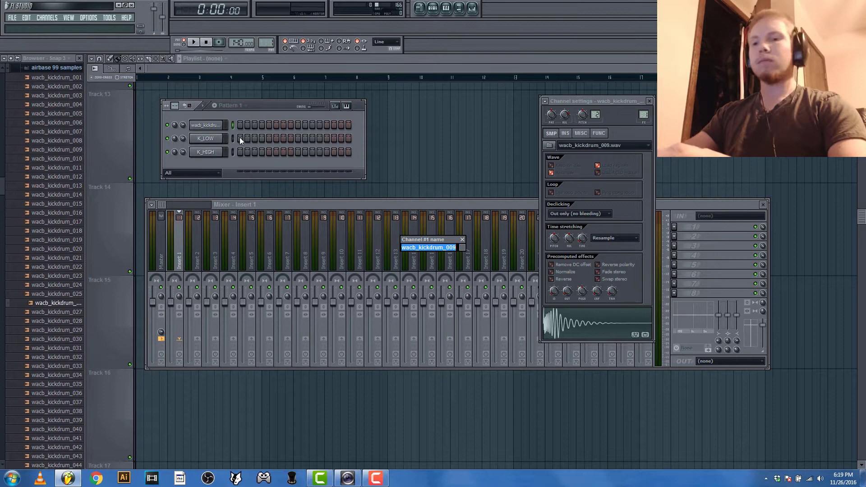
type("K_MID")
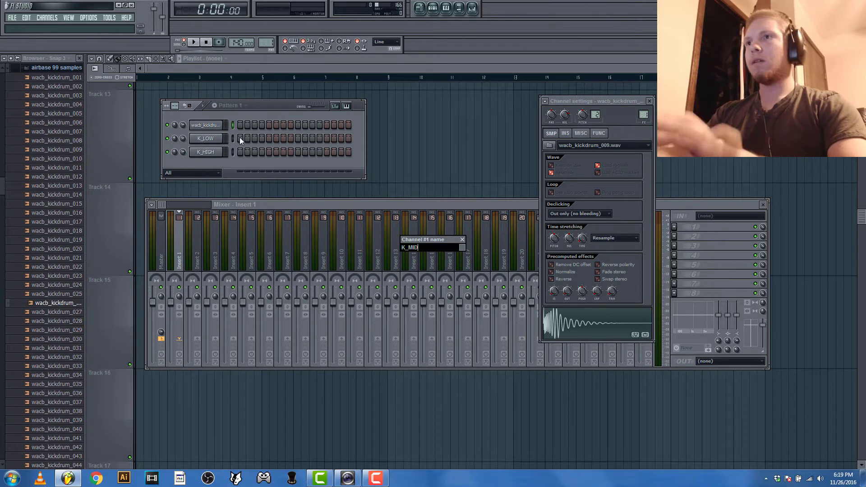
key("Return")
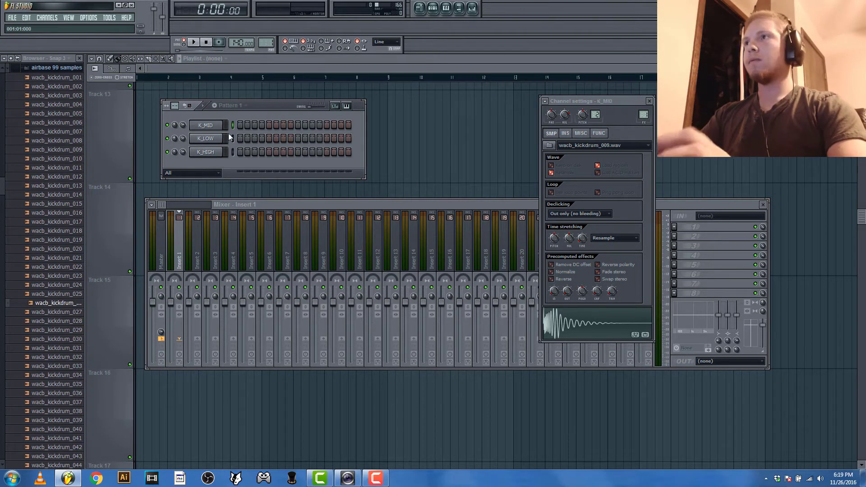
- Link K_MID, K_LOW and K_HIGH to mixer inserts 1, 2 and 3
right_click(182, 256)
mouse_move(234, 246)
left_click(278, 244)
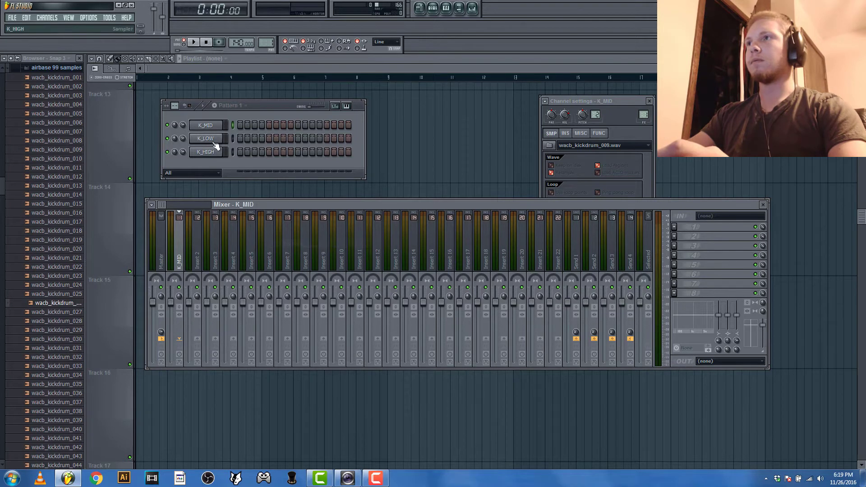
right_click(197, 256)
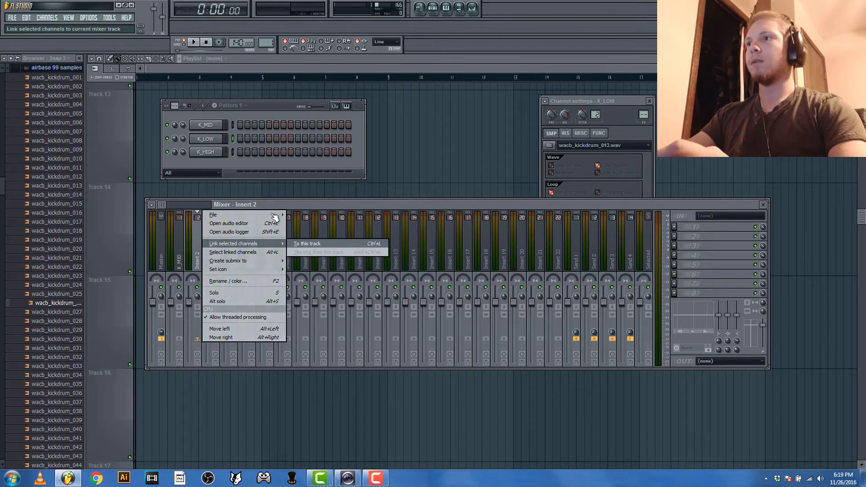
left_click(307, 244)
left_click(208, 153)
right_click(215, 256)
mouse_move(261, 244)
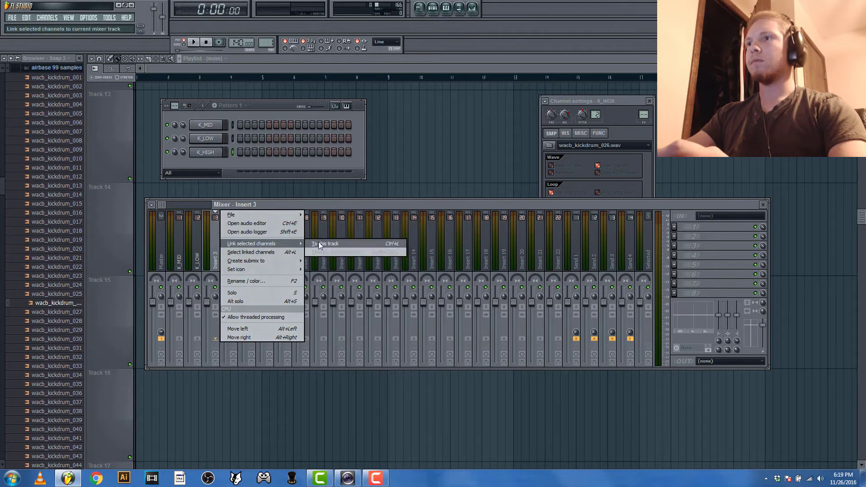
left_click(320, 244)
- Place a hit on step 1 for all three kick channels
left_click(179, 259)
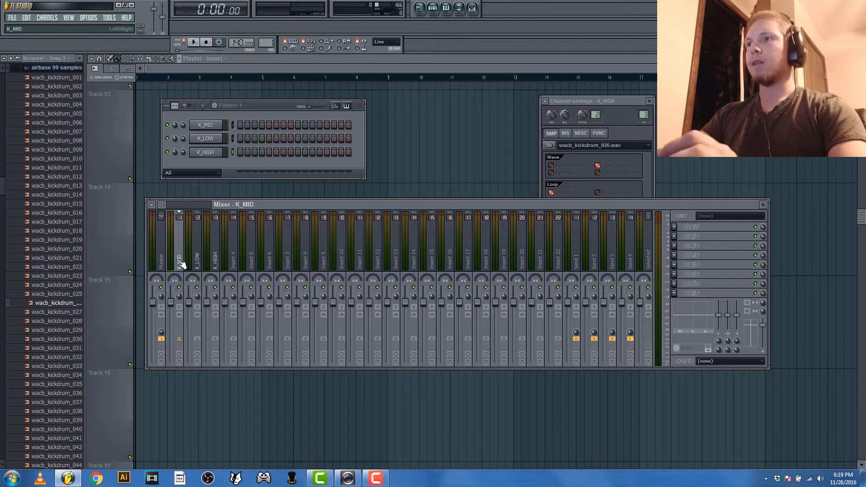
left_click(240, 125)
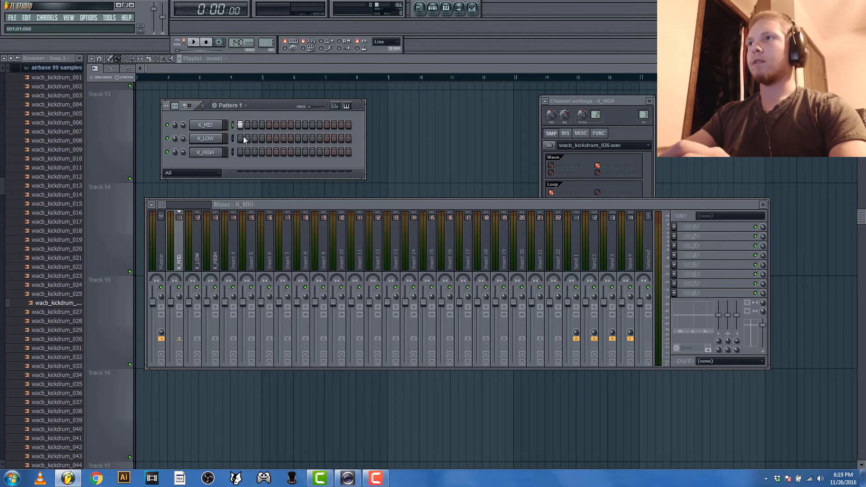
left_click(241, 138)
left_click(239, 152)
left_click(205, 125)
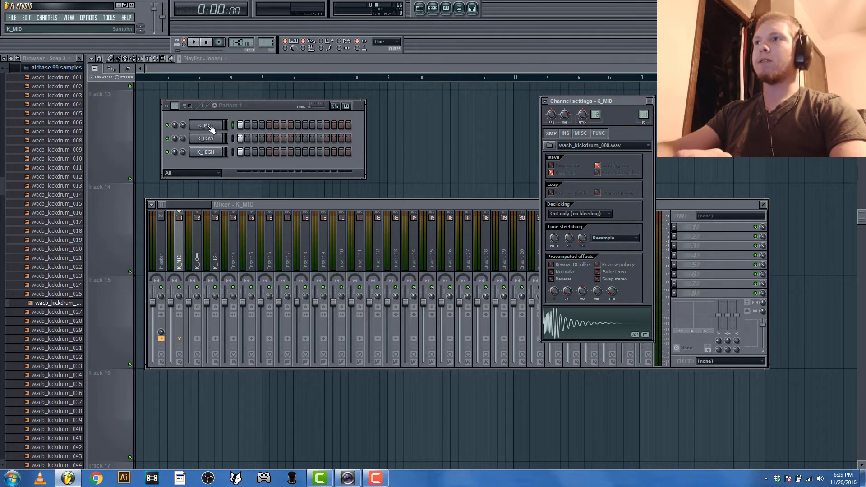
left_click(240, 203)
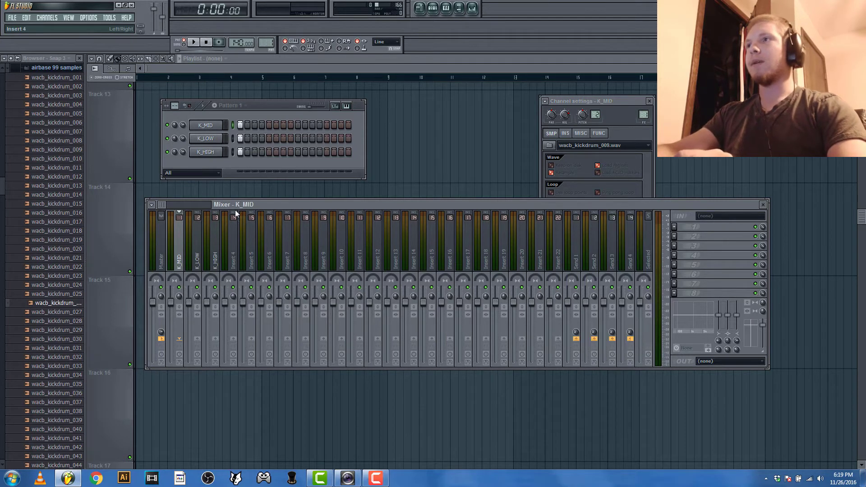
- Load Fruity Parametric EQ 2 on K_MID, low-passing band 7 near 377 Hz and high-passing band 1 near 76 Hz
left_click(676, 228)
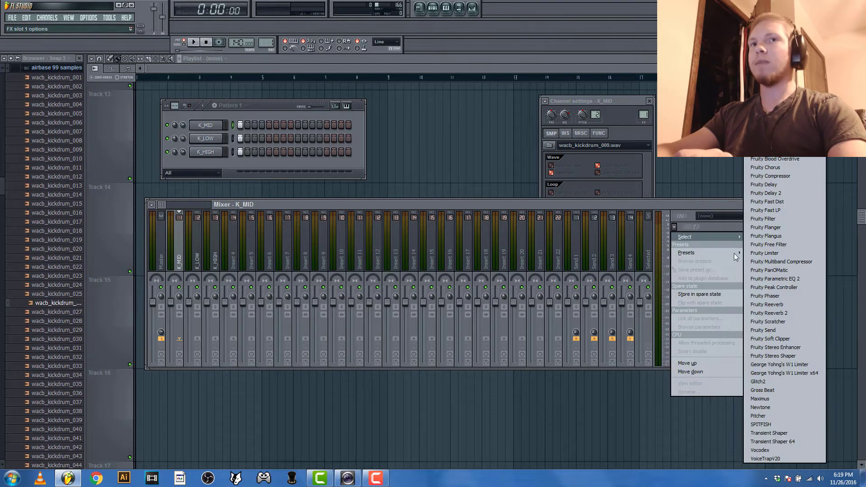
left_click(768, 278)
left_click_drag(269, 189, 230, 230)
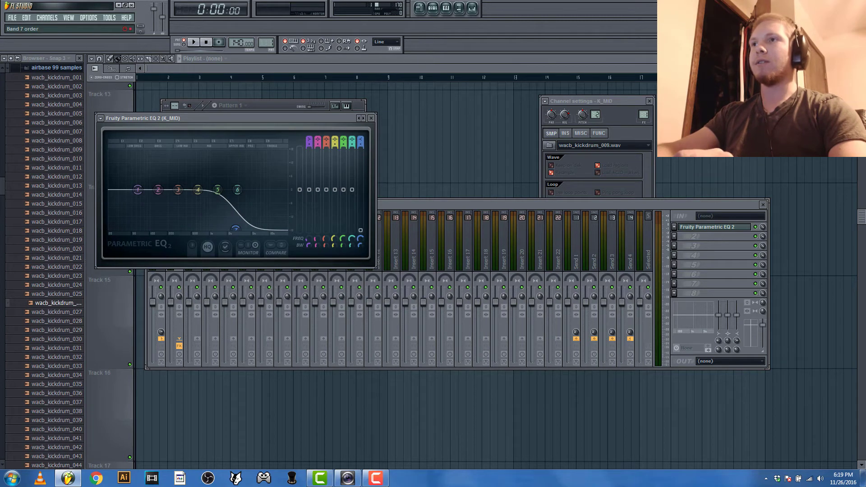
scroll(360, 142, "down", 4)
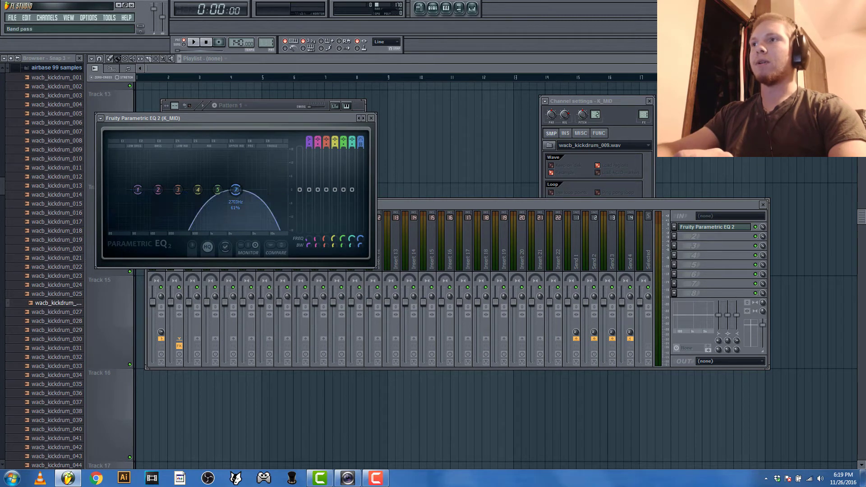
scroll(361, 143, "down", 1)
right_click(361, 246)
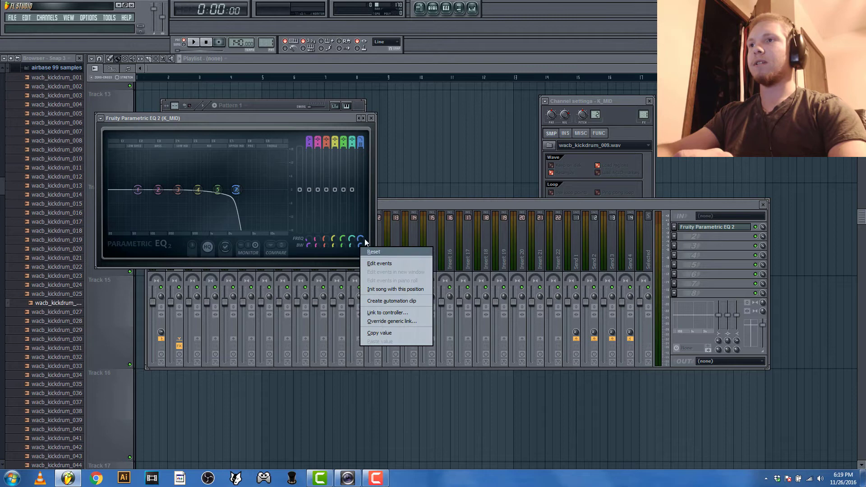
left_click(236, 190)
left_click_drag(236, 189, 181, 189)
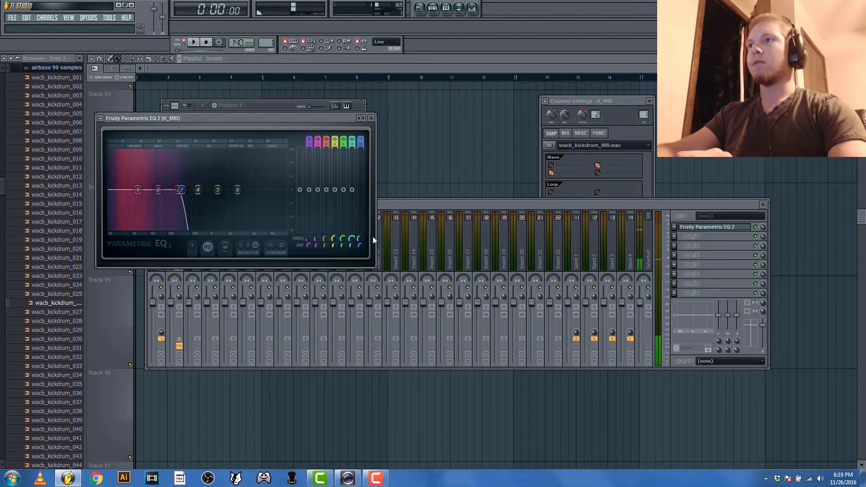
scroll(309, 144, "down", 3)
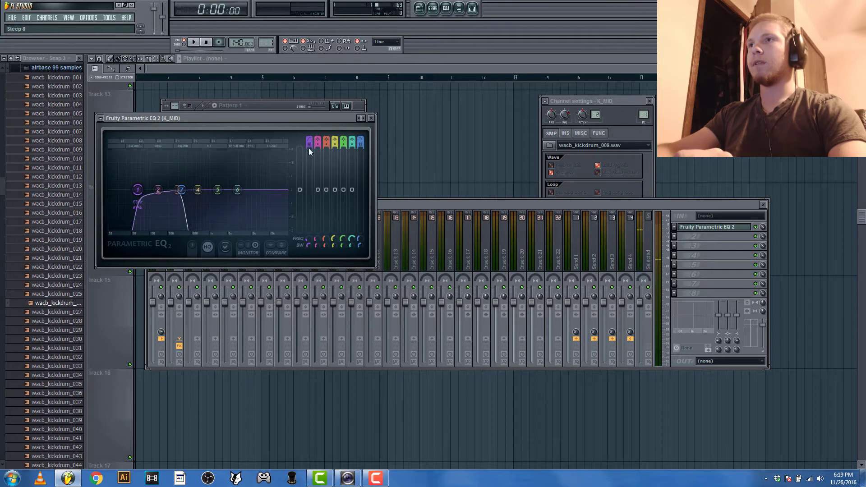
scroll(310, 241, "down", 2)
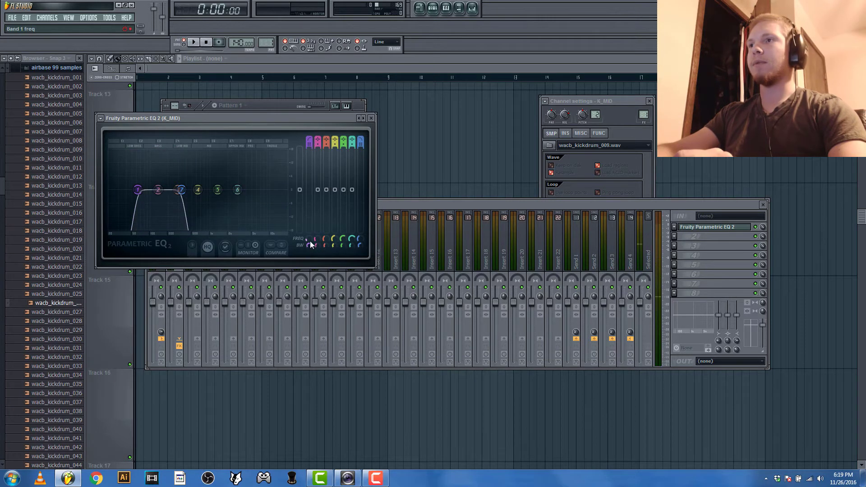
left_click_drag(307, 237, 307, 232)
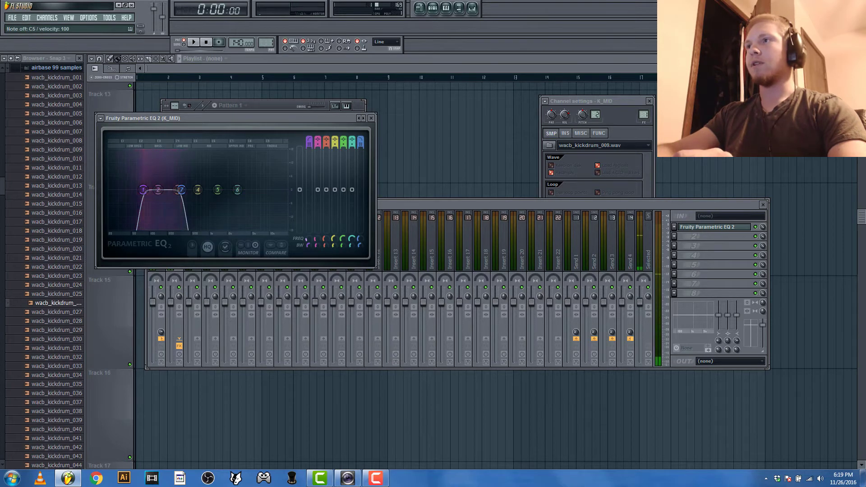
left_click(291, 109)
- Load Fruity Parametric EQ 2 into the K_LOW insert's first slot
left_click(205, 139)
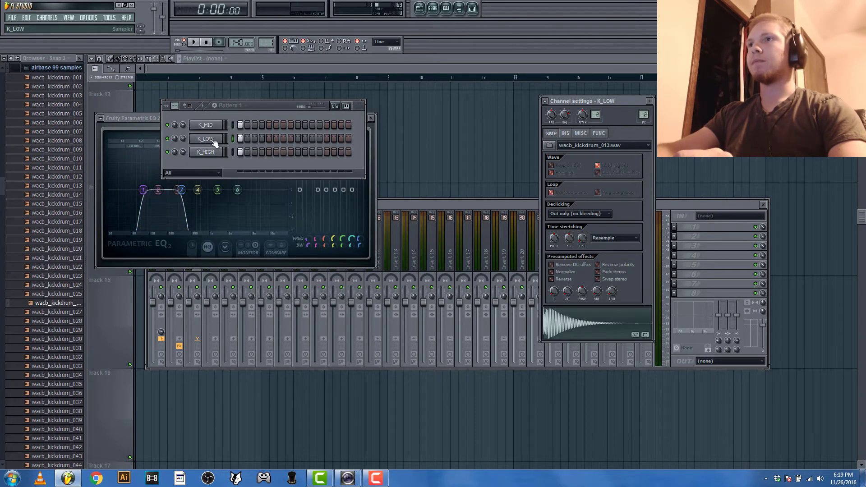
left_click(407, 203)
left_click(674, 227)
mouse_move(733, 237)
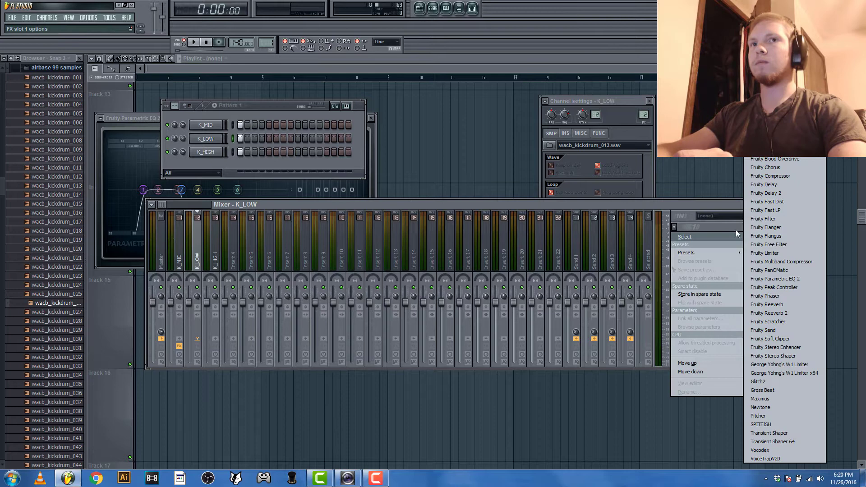
left_click(783, 279)
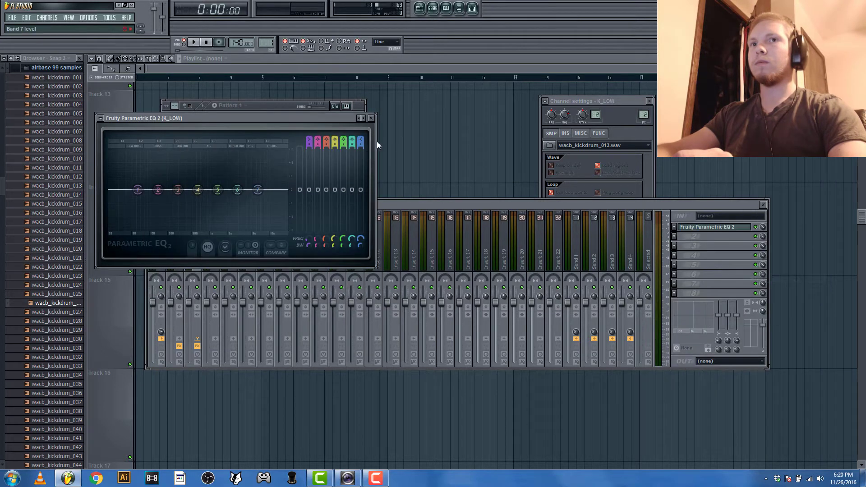
- Set band 7 to low pass and sweep its frequency down to about 72 Hz
scroll(362, 143, "down", 2)
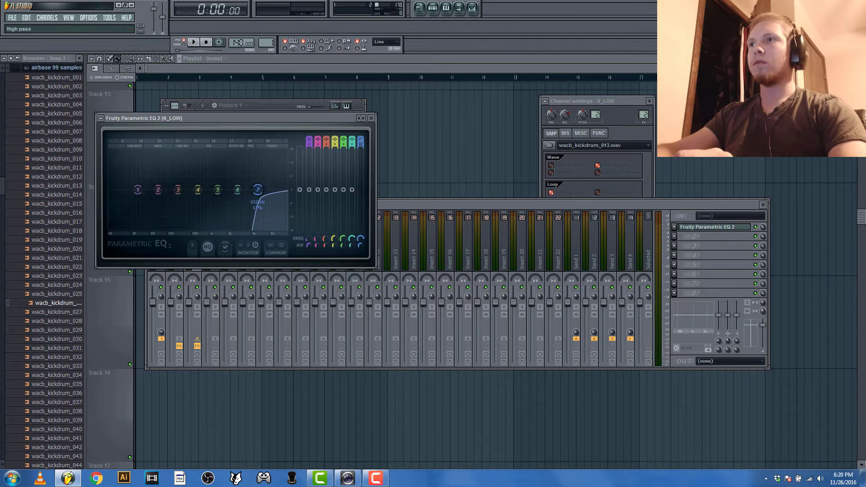
scroll(361, 144, "down", 1)
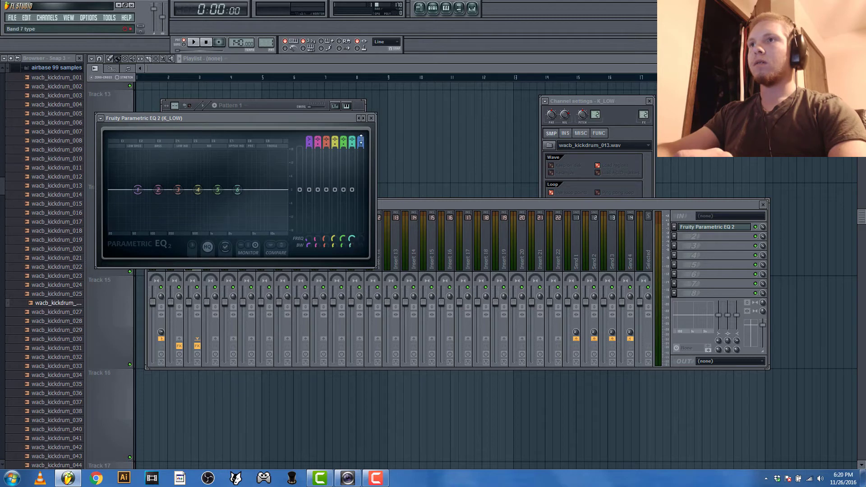
scroll(361, 142, "down", 1)
right_click(361, 246)
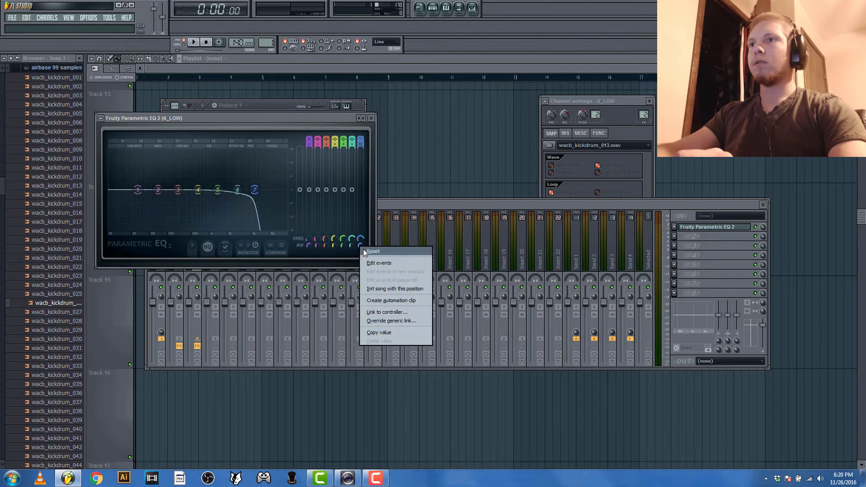
left_click(365, 251)
scroll(362, 240, "down", 5)
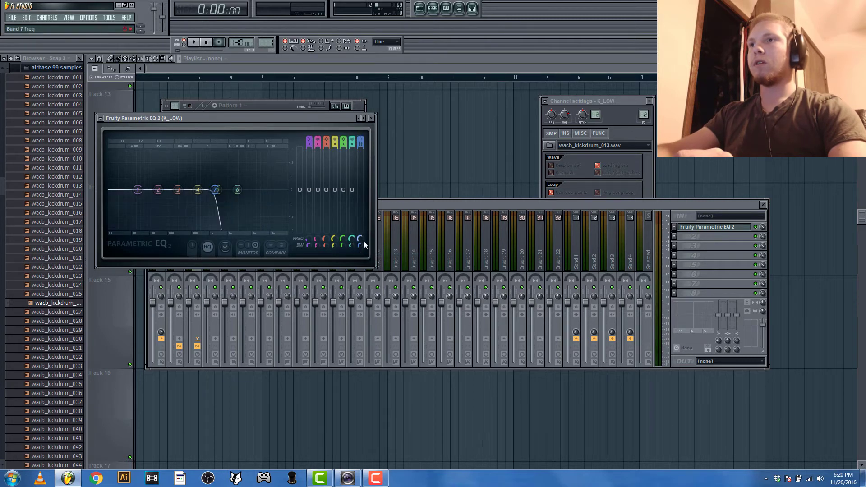
scroll(364, 241, "down", 6)
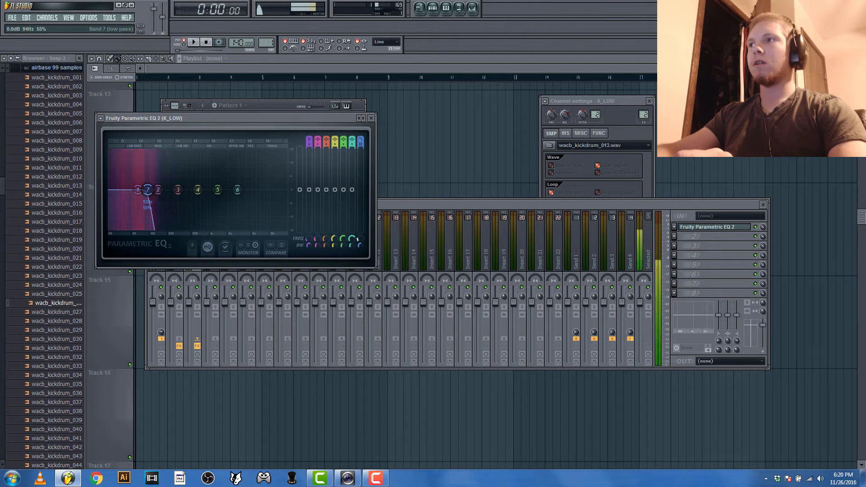
scroll(361, 240, "down", 1)
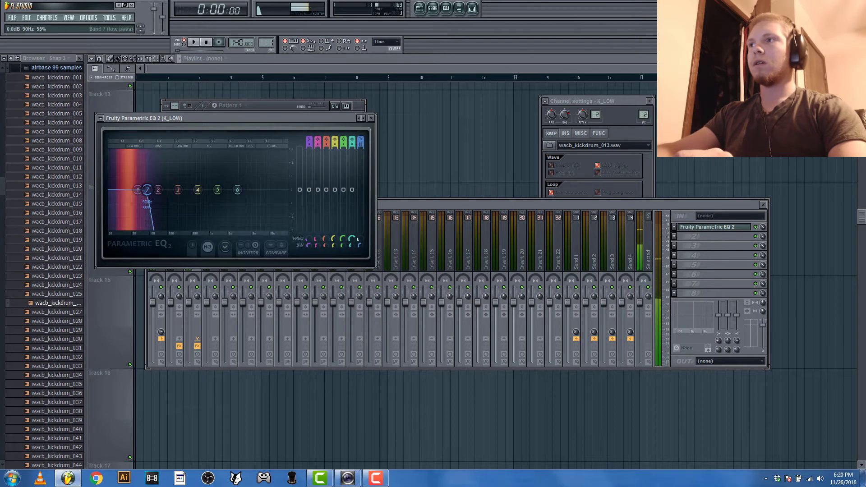
scroll(361, 240, "down", 3)
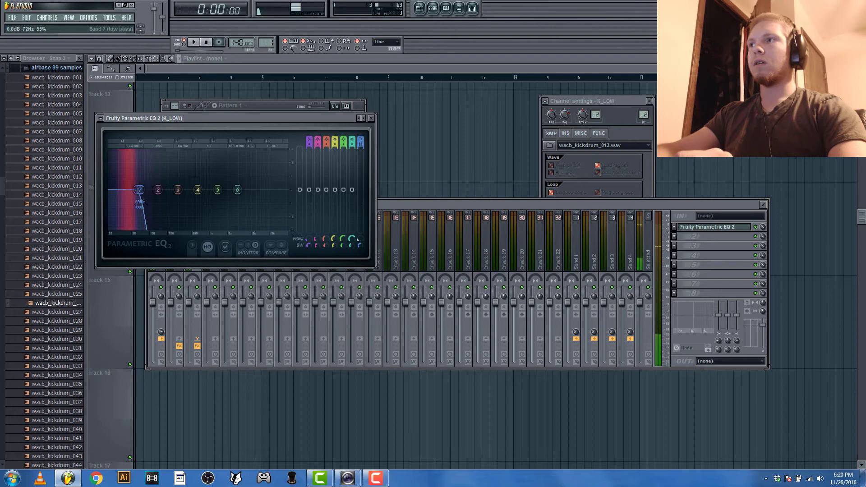
- Load Fruity Parametric EQ 2 on K_HIGH and raise band 1's high-pass to about 1371 Hz
left_click(320, 116)
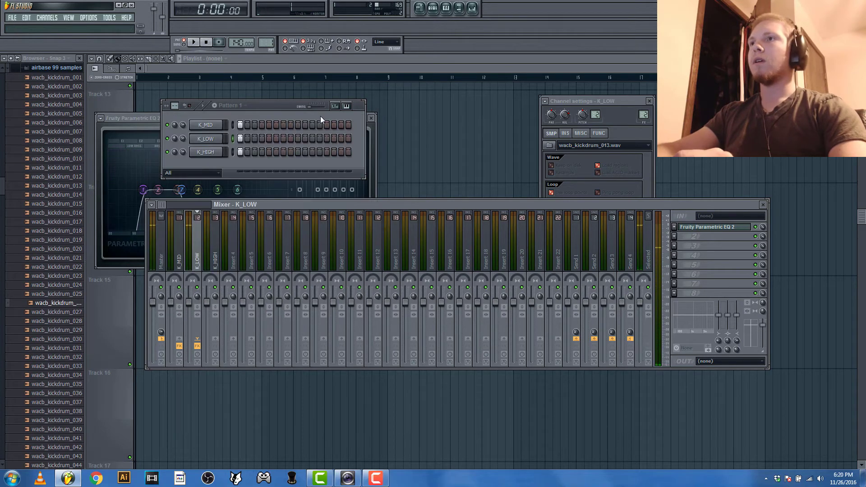
left_click(206, 152)
left_click(674, 227)
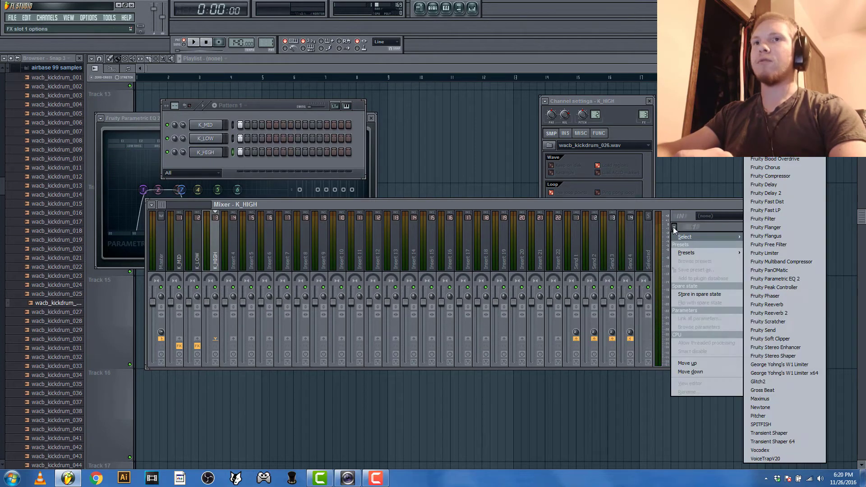
left_click(776, 279)
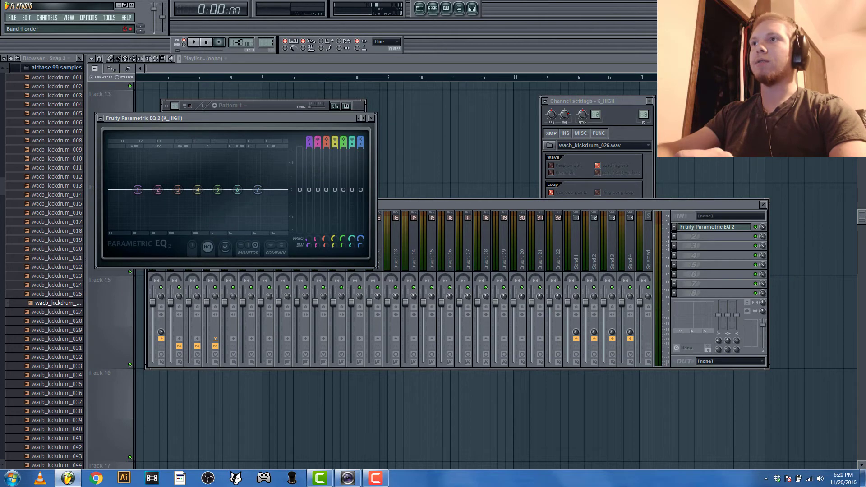
scroll(138, 190, "down", 1)
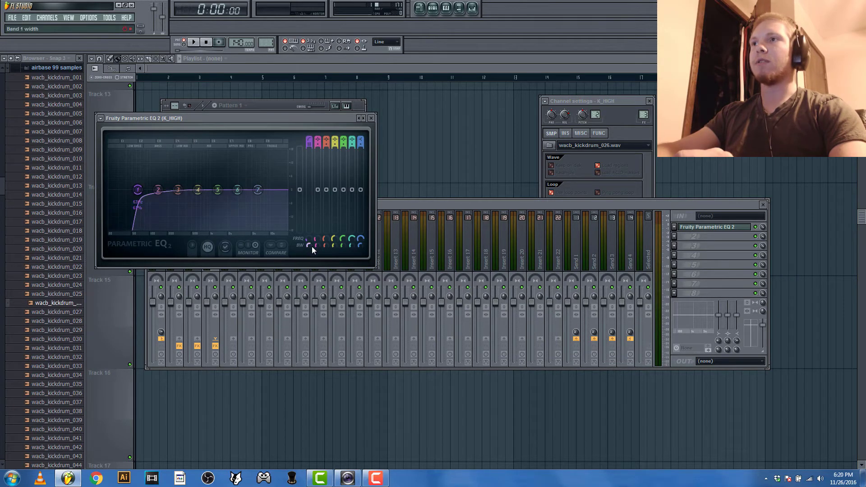
mouse_move(310, 239)
left_mouse_down()
mouse_move(309, 215)
mouse_move(309, 223)
left_mouse_up()
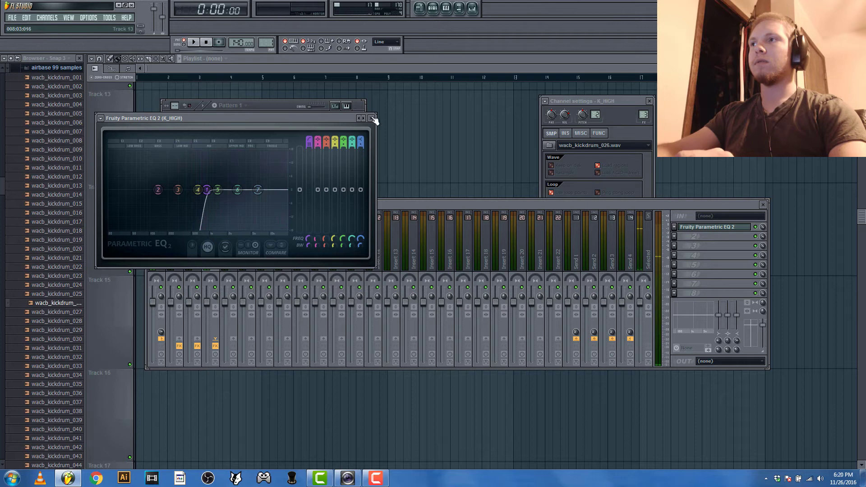
- Enable Cut itself on K_MID, K_LOW and K_HIGH, then show K_LOW's sample settings
right_click(219, 125)
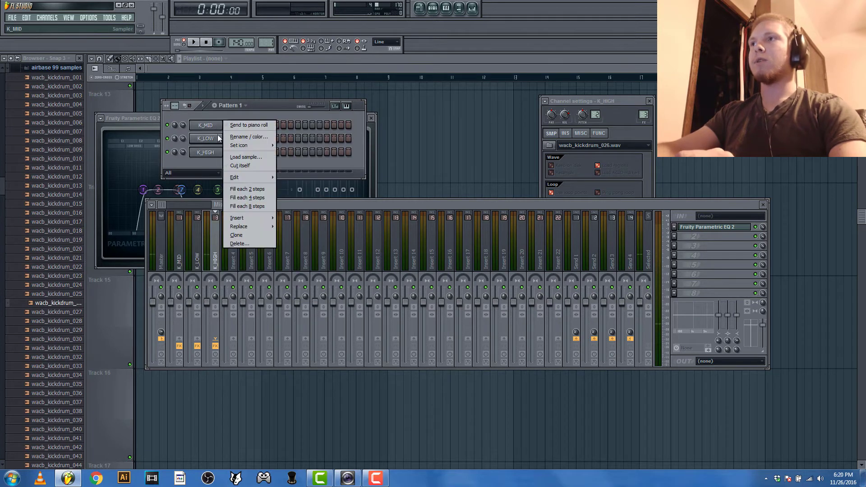
left_click(232, 166)
right_click(219, 138)
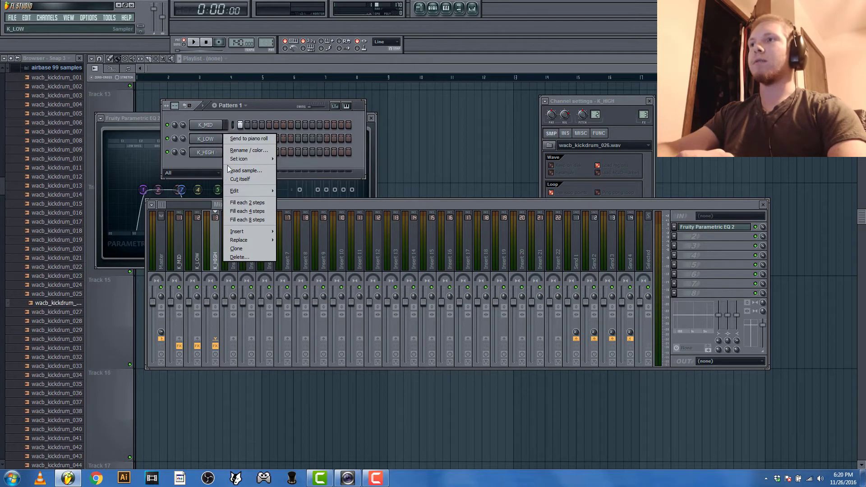
left_click(242, 180)
right_click(218, 153)
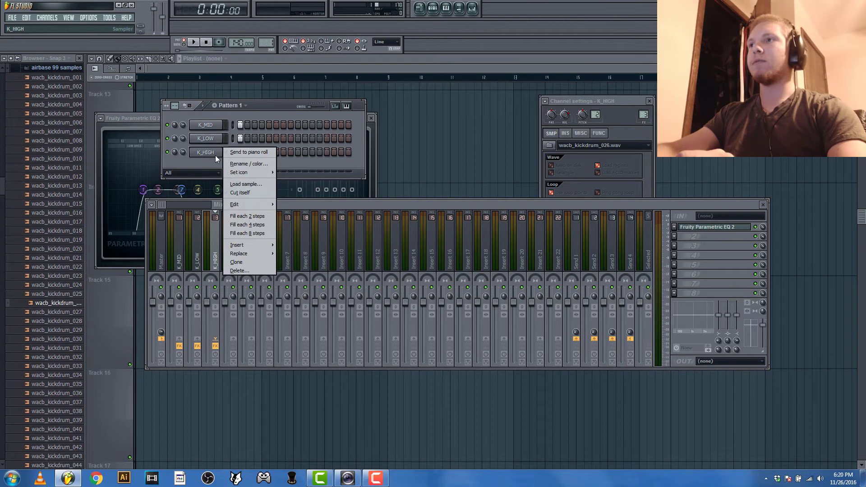
left_click(242, 193)
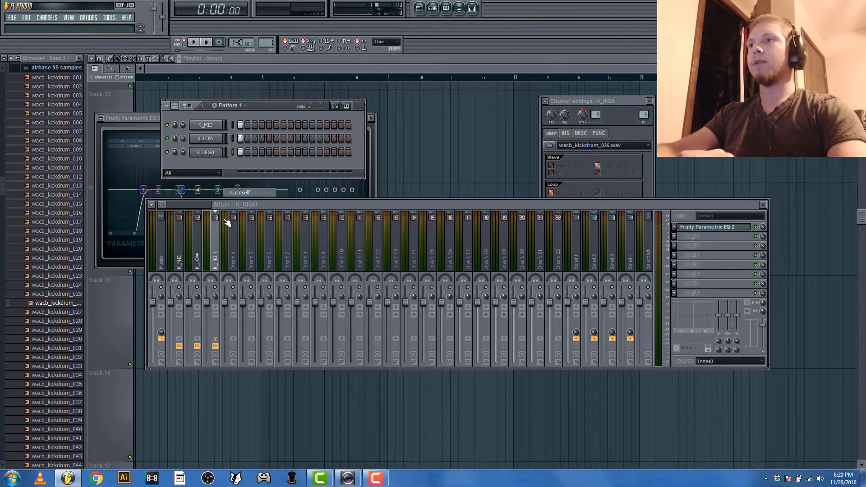
left_click(215, 155)
left_click(209, 140)
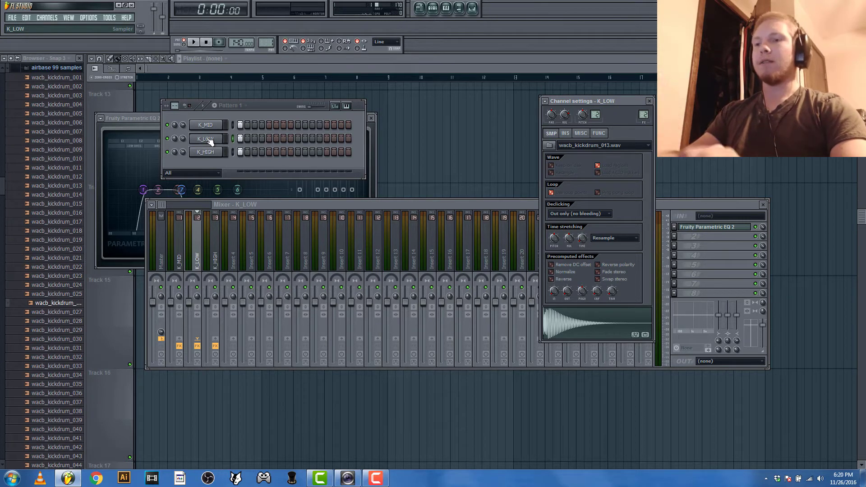
- Preview the K_LOW kick and play the kick pattern to listen
key("z")
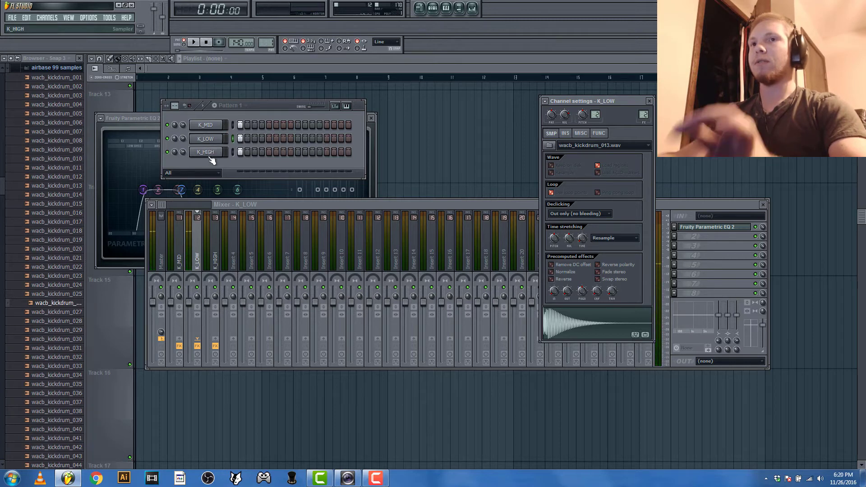
key("space")
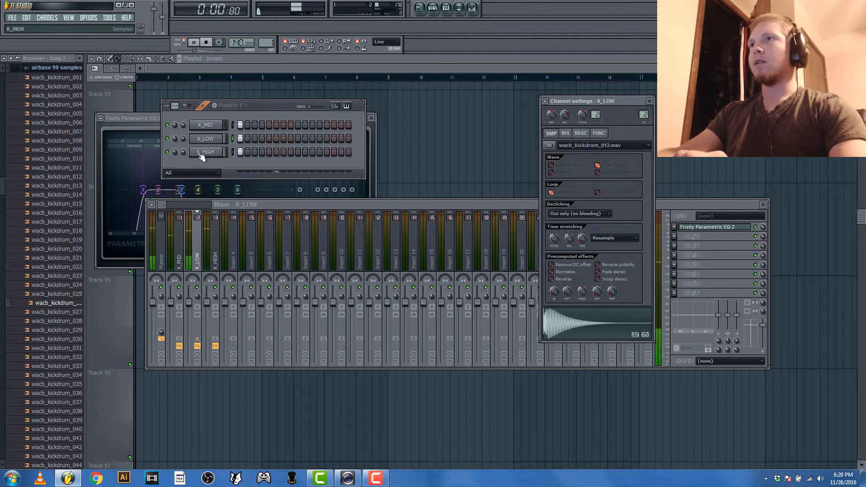
key("space")
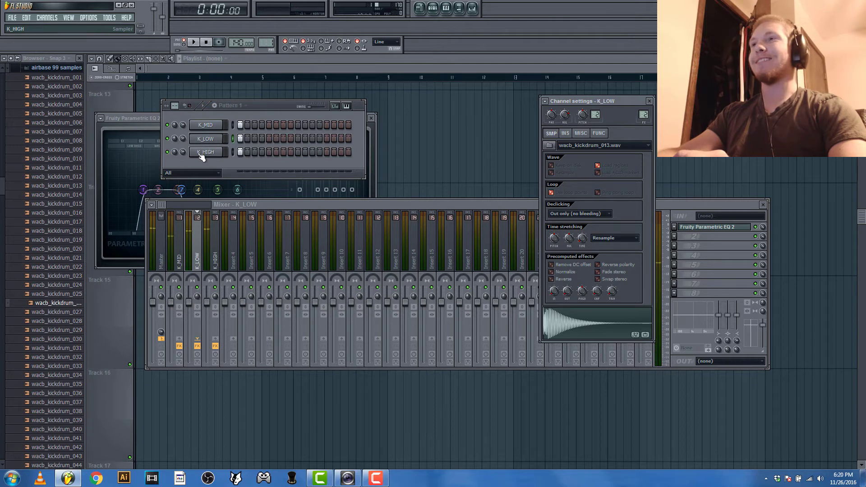
key("space")
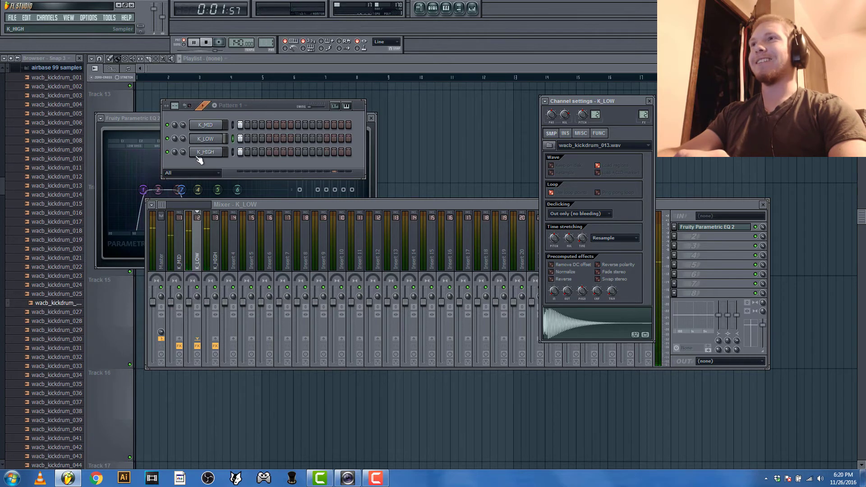
key("space")
- Add step 7 hits on K_MID and K_HIGH, then show K_MID's insert and settings
left_click(284, 125)
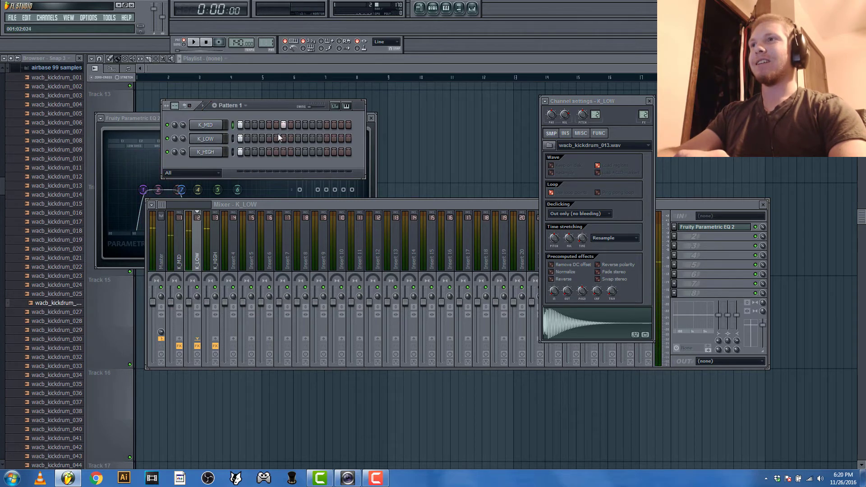
left_click(284, 152)
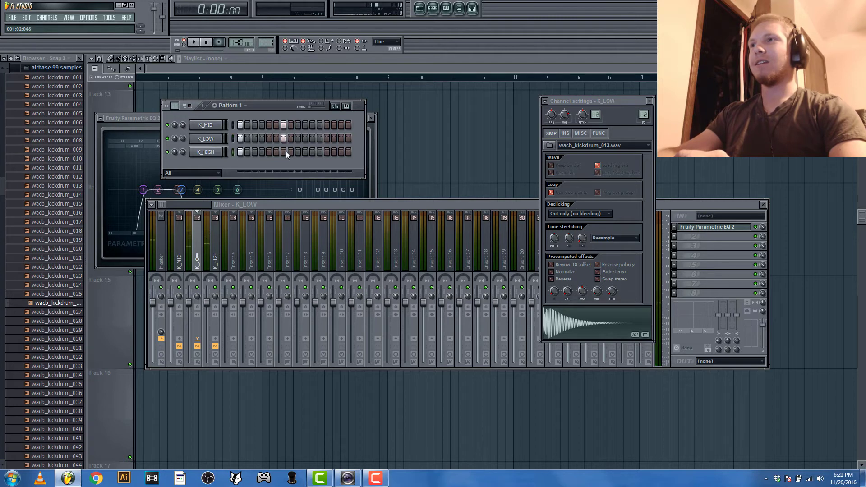
key("space")
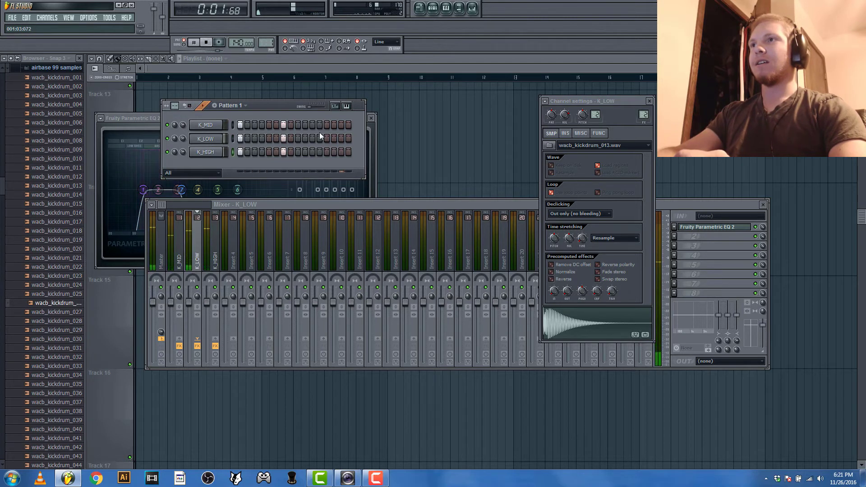
key("space")
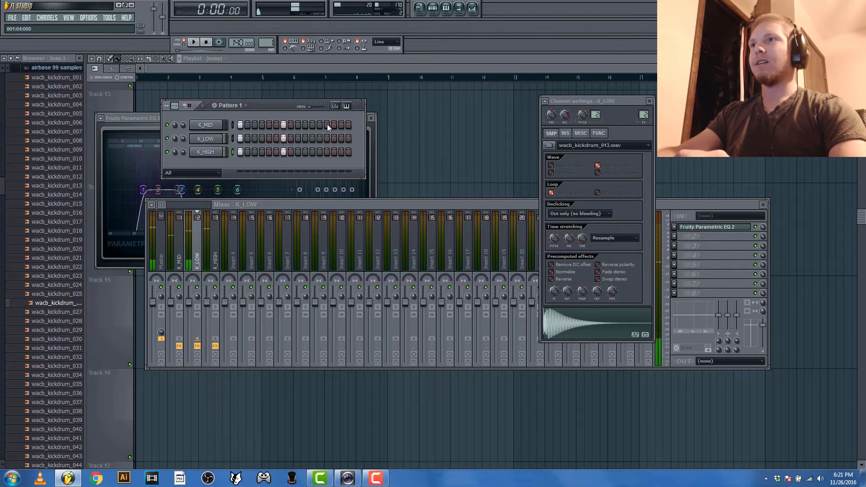
left_click(180, 264)
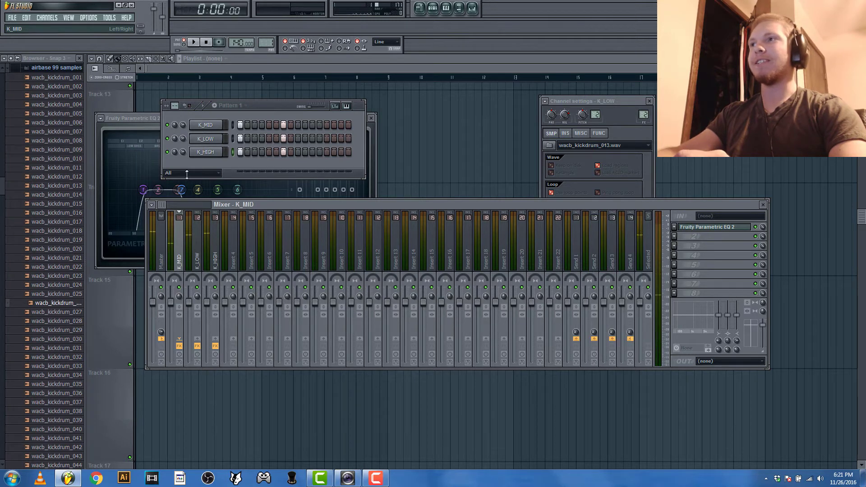
left_click(205, 127)
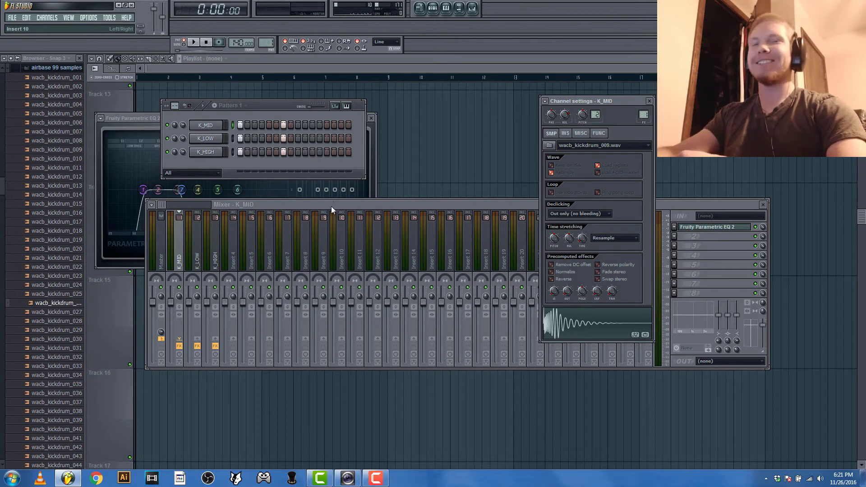
- Reopen the Parametric EQ and browse the K_MID and K_LOW channel settings
left_click(284, 152)
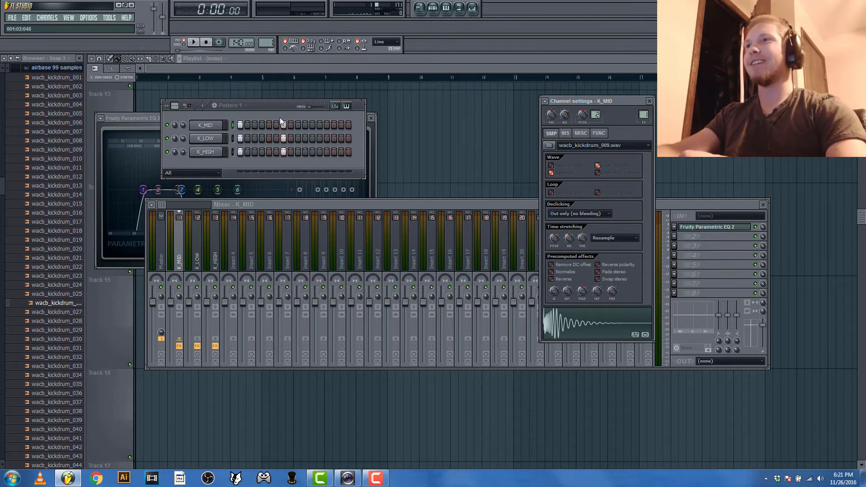
left_click(699, 227)
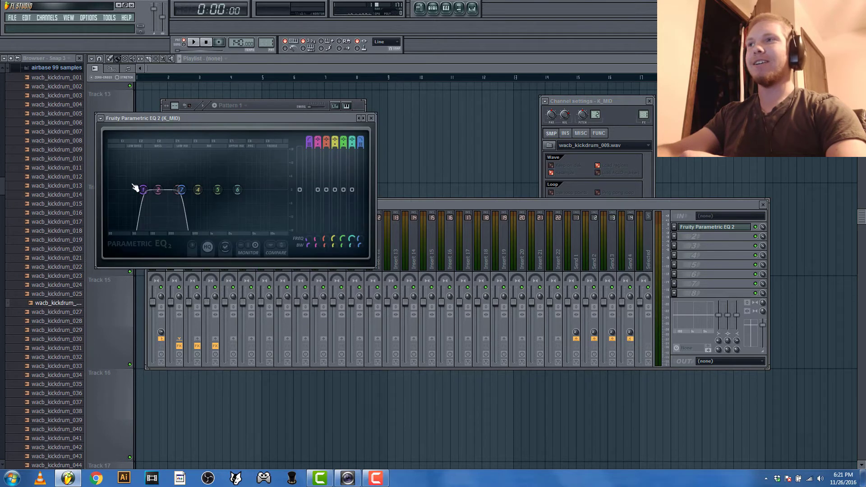
left_click(268, 112)
left_click(206, 138)
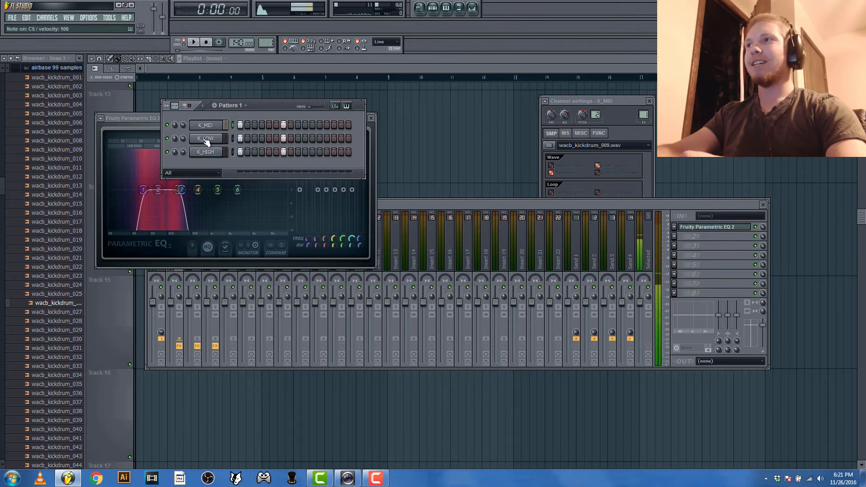
left_click(210, 126)
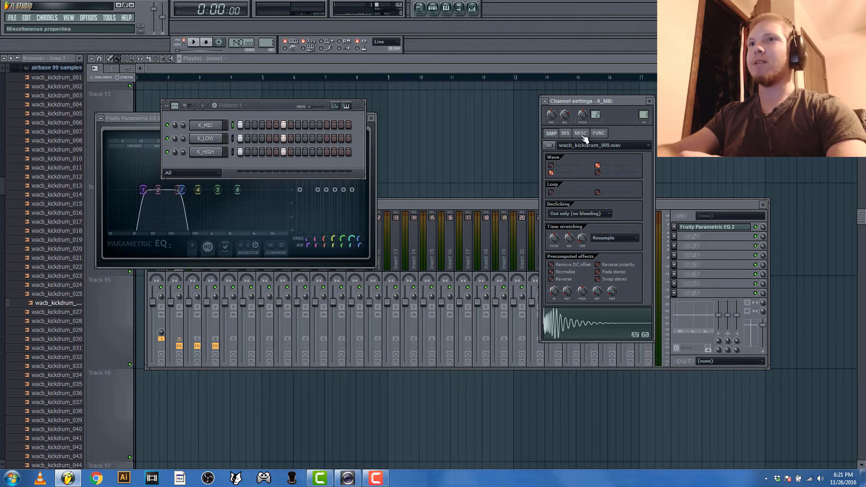
left_click(582, 134)
left_click(203, 140)
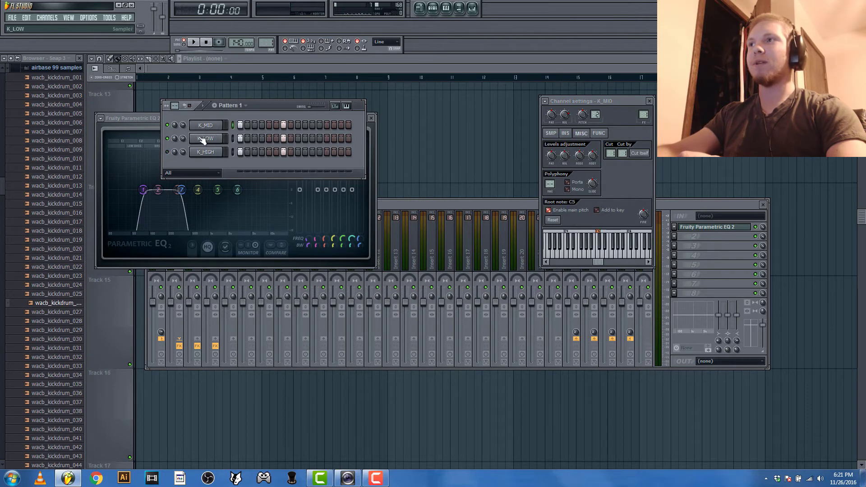
left_click(202, 139)
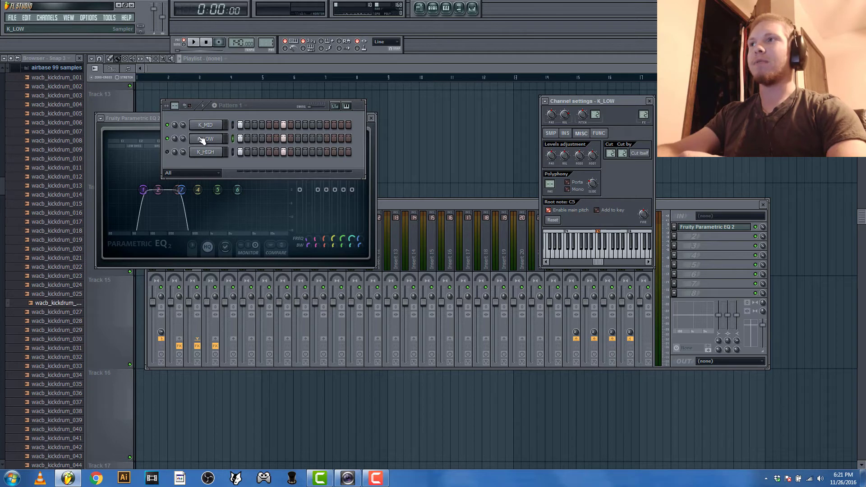
- Set K_LOW's root note to A4 and lower K_HIGH's root note to G4
right_click(590, 234)
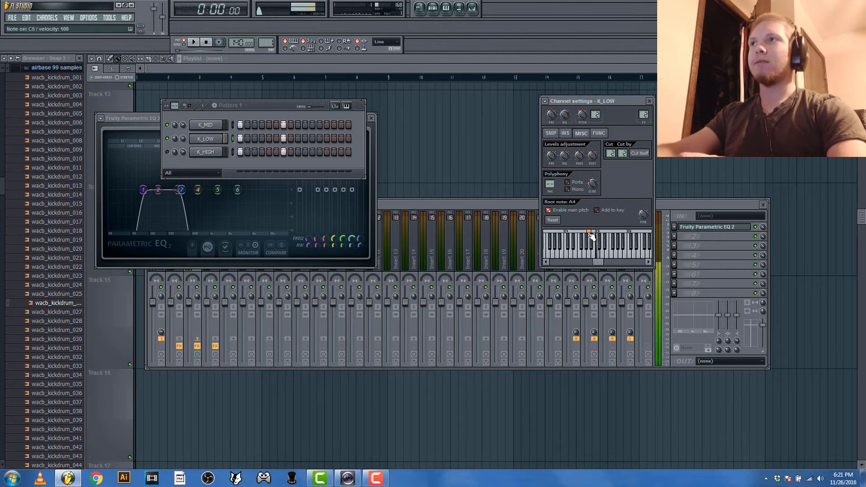
key("space")
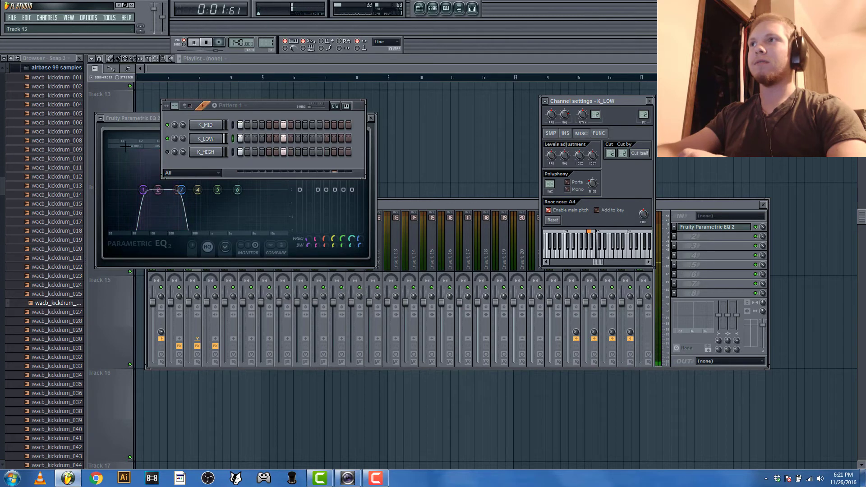
left_click(168, 152)
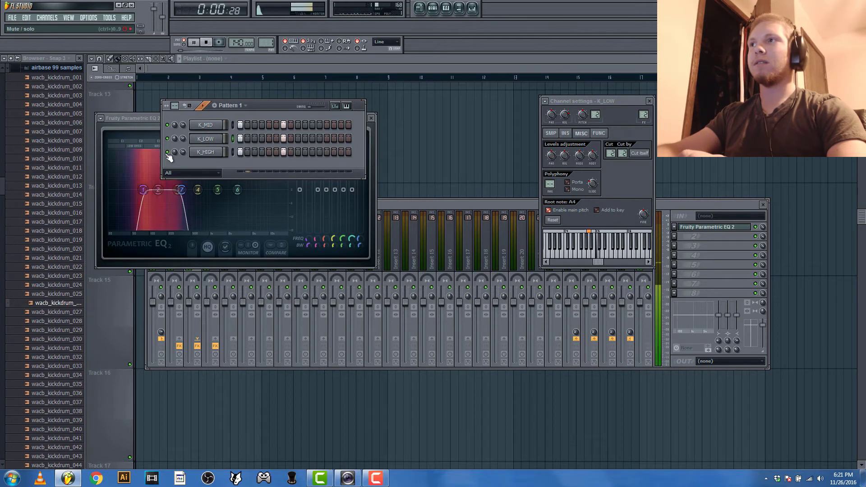
left_click(206, 152)
right_click(593, 236)
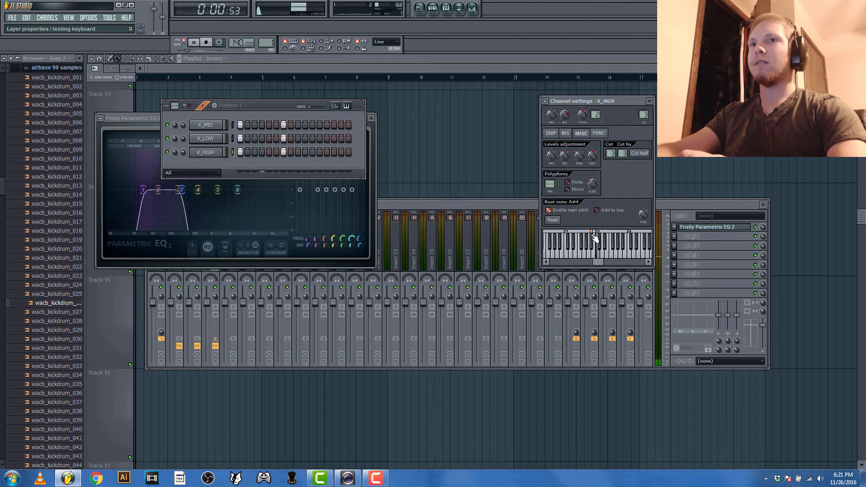
right_click(591, 236)
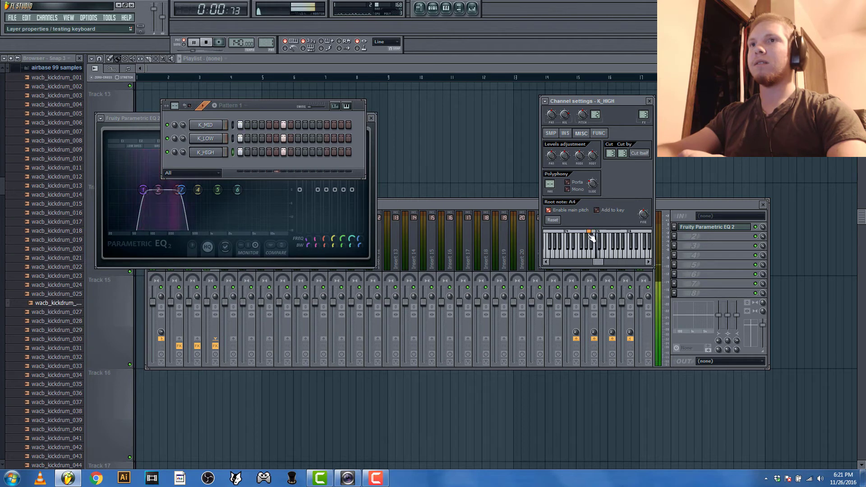
right_click(588, 235)
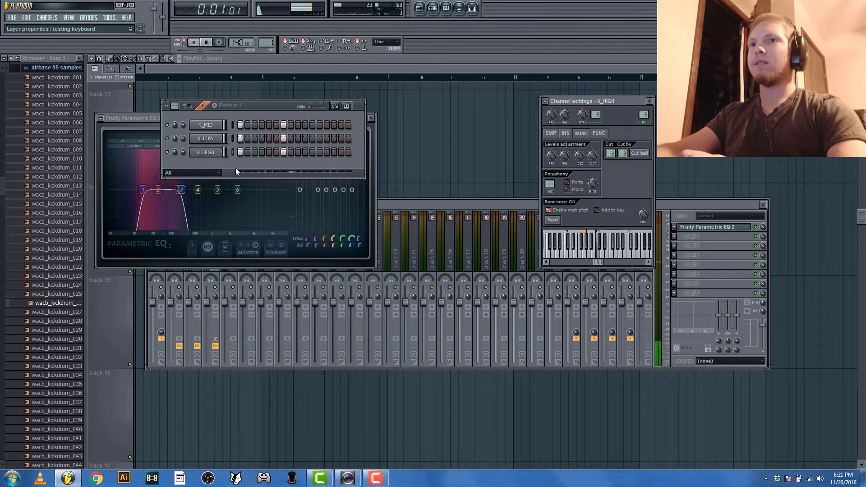
key("space")
key("space")
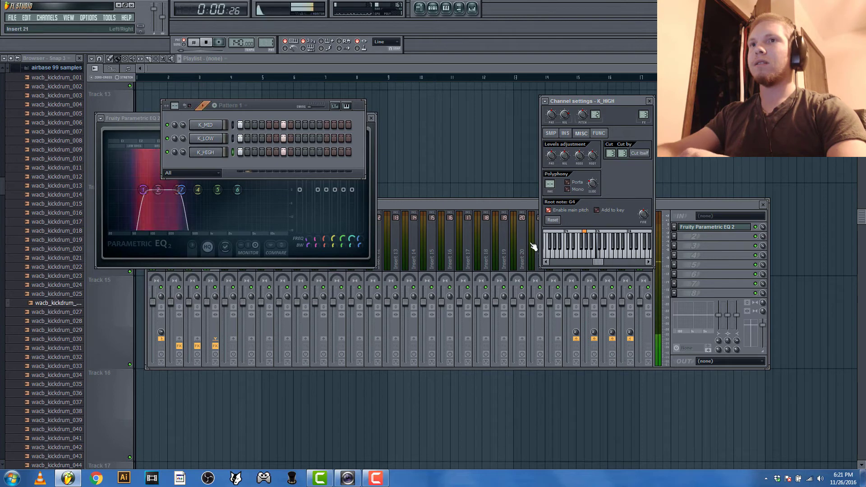
- Compare reversed polarity on K_LOW and K_MID during playback, leaving K_MID inverted
left_click(512, 207)
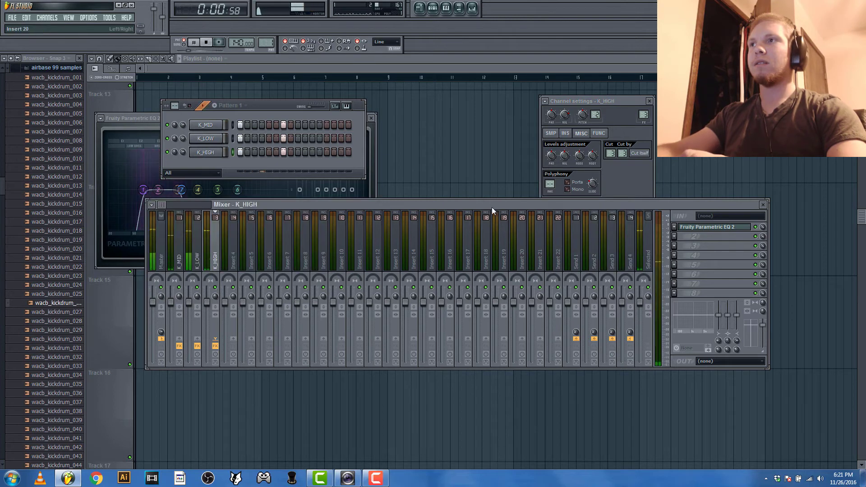
key("space")
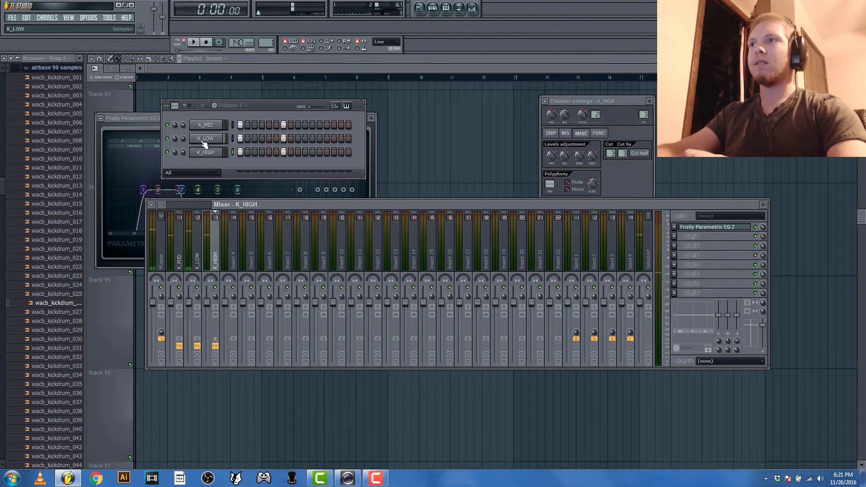
left_click(182, 258)
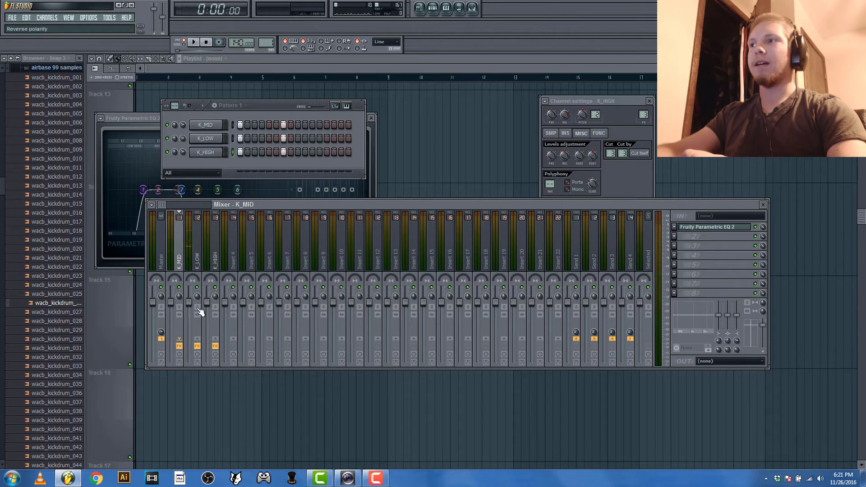
key("space")
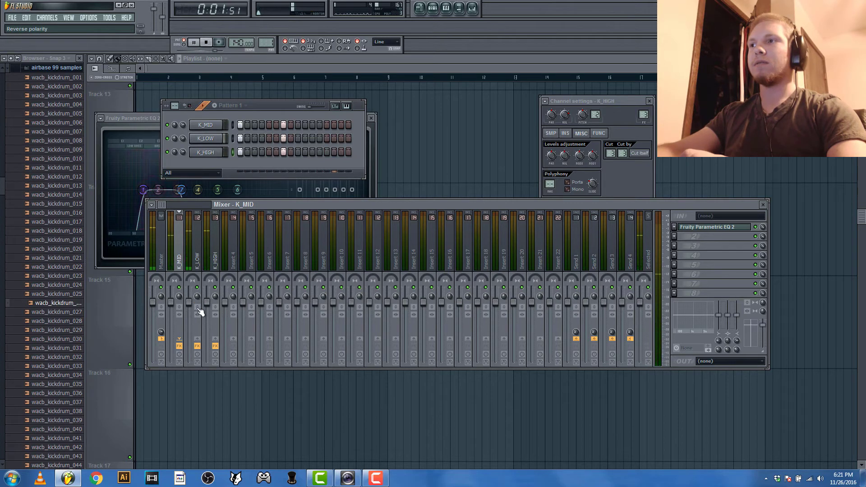
left_click(198, 308)
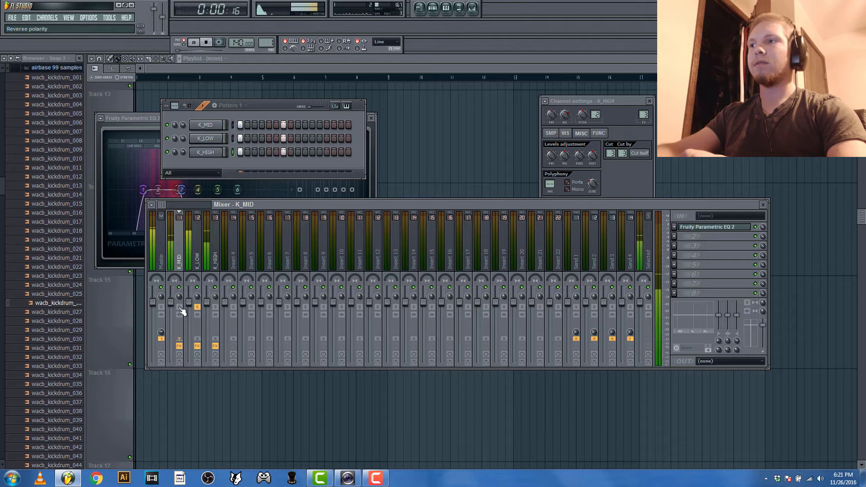
left_click(198, 308)
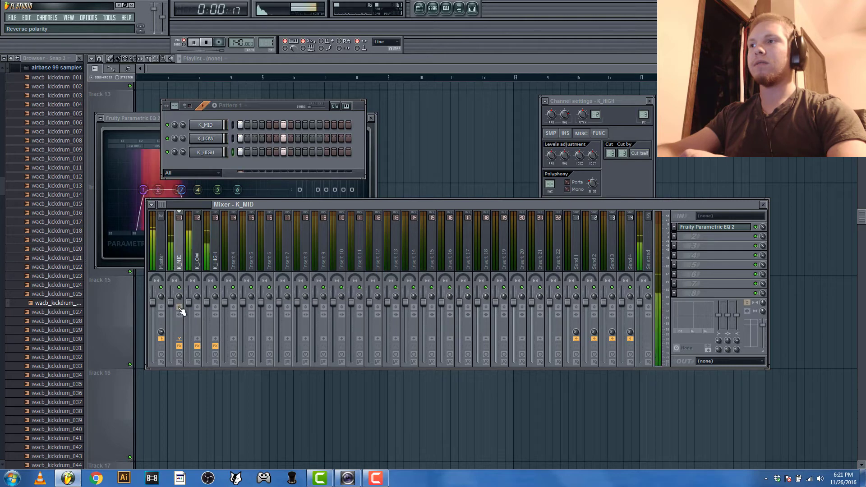
left_click(180, 308)
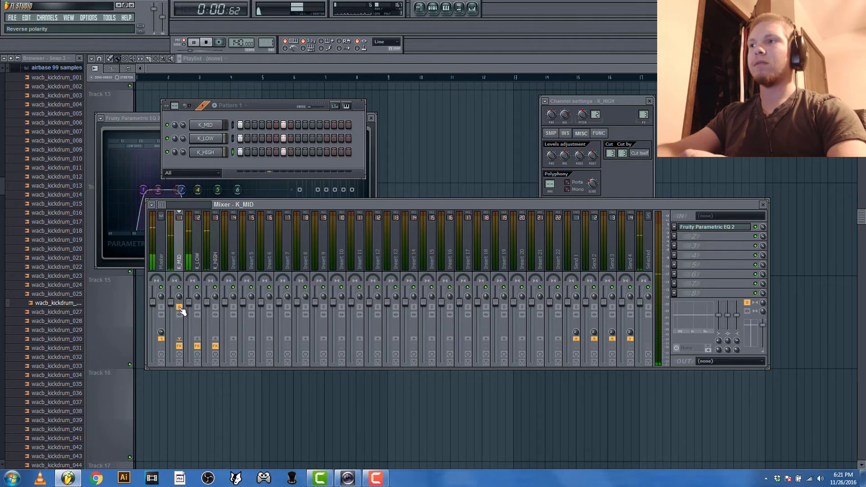
left_click(180, 308)
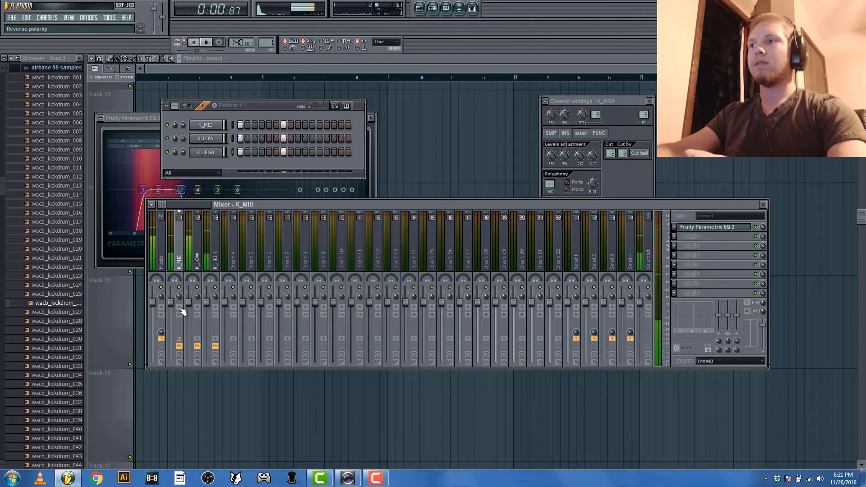
key("space")
left_click(180, 308)
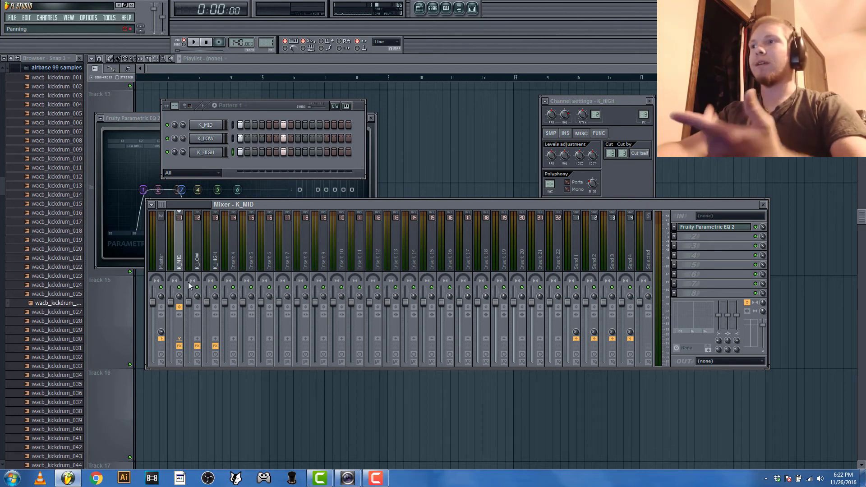
- Step through the channels to K_HIGH and set its root note to C5
left_click(205, 139)
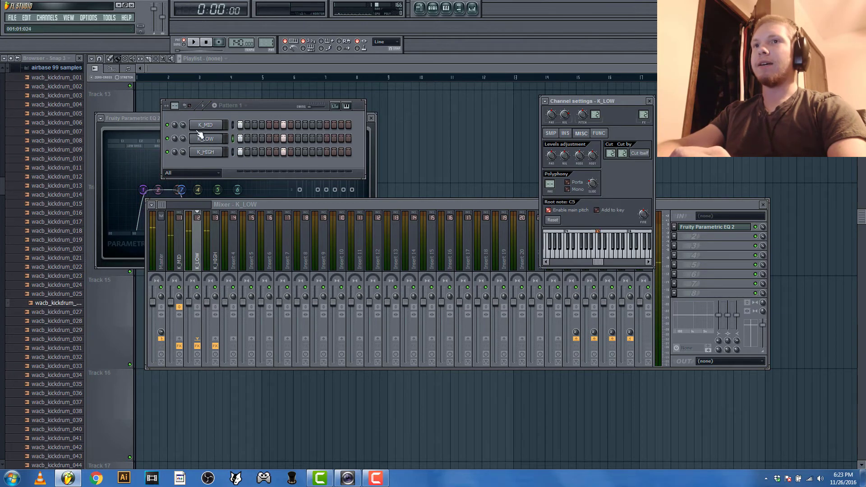
key("Up")
key("Down")
key("Down")
right_click(597, 234)
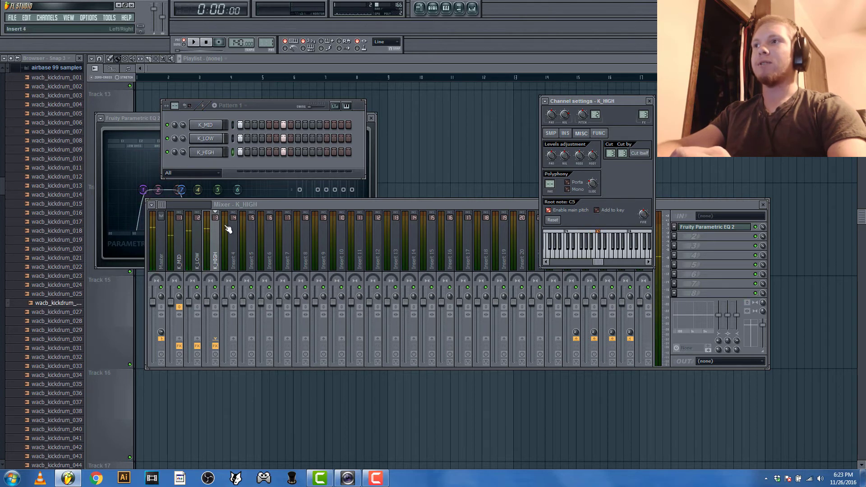
- Collapse the airbase 99 samples folder and expand the Packs folder in the Browser
left_click(310, 119)
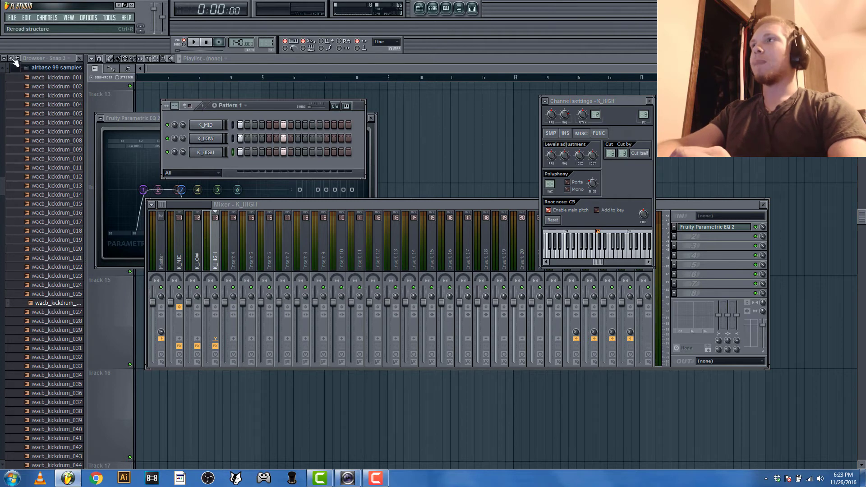
left_click(49, 68)
left_click(45, 174)
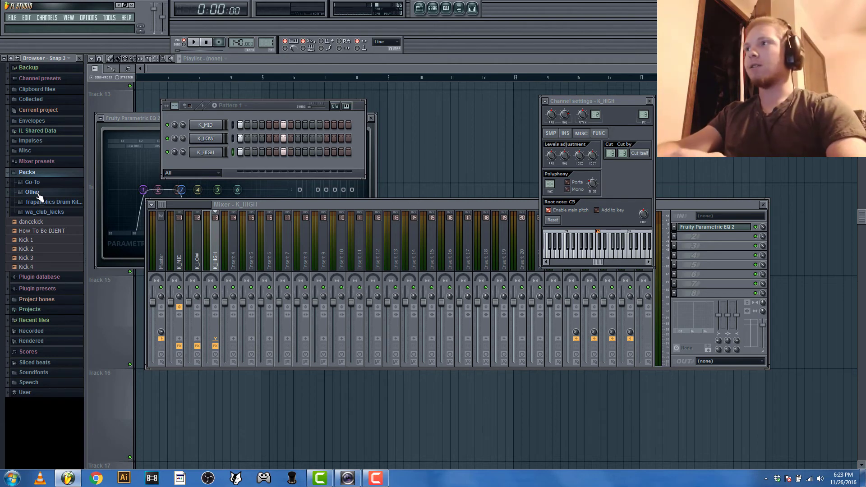
- From Packs > Other > Survival Drum Kit > 2 Snares, add Snare (10) as a channel with one hit
left_click(38, 194)
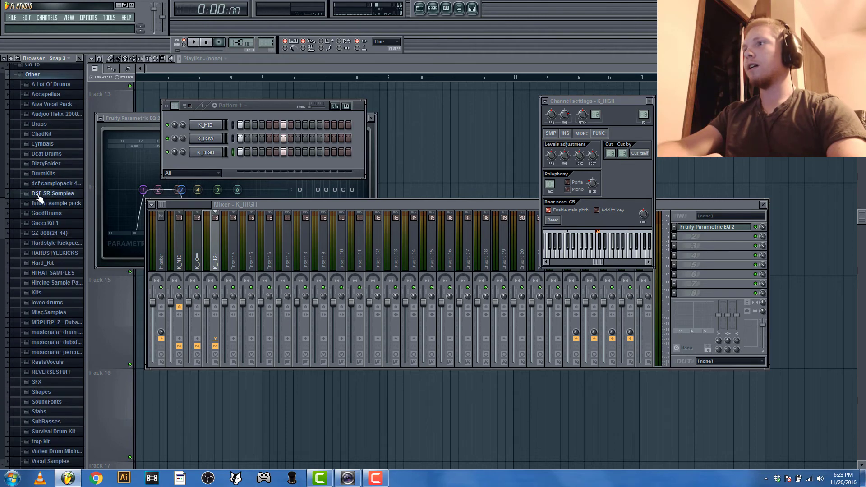
scroll(54, 294, "down", 6)
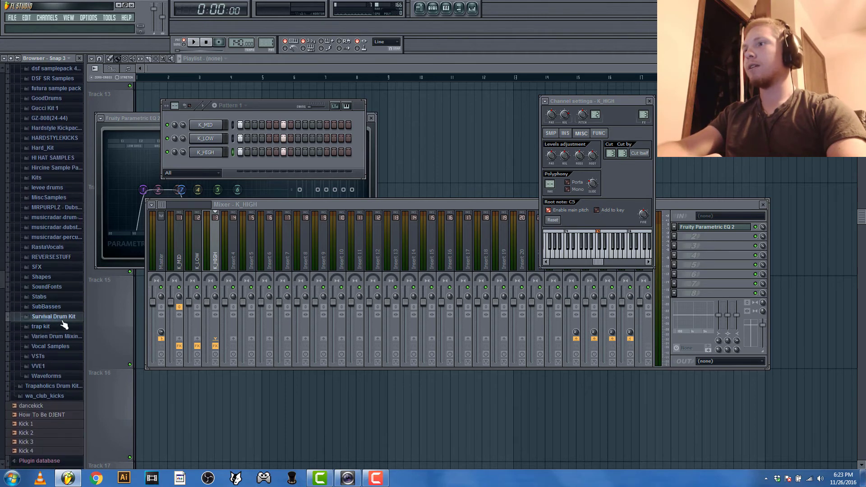
left_click(54, 317)
left_click(45, 337)
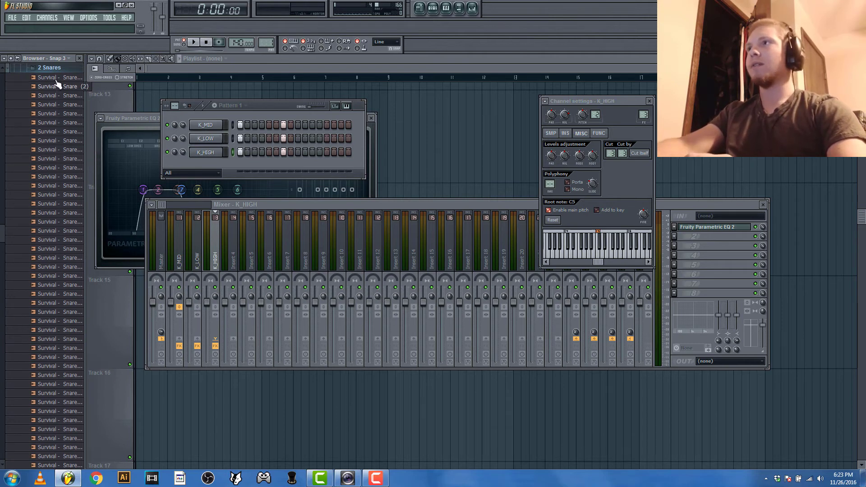
left_click(52, 159)
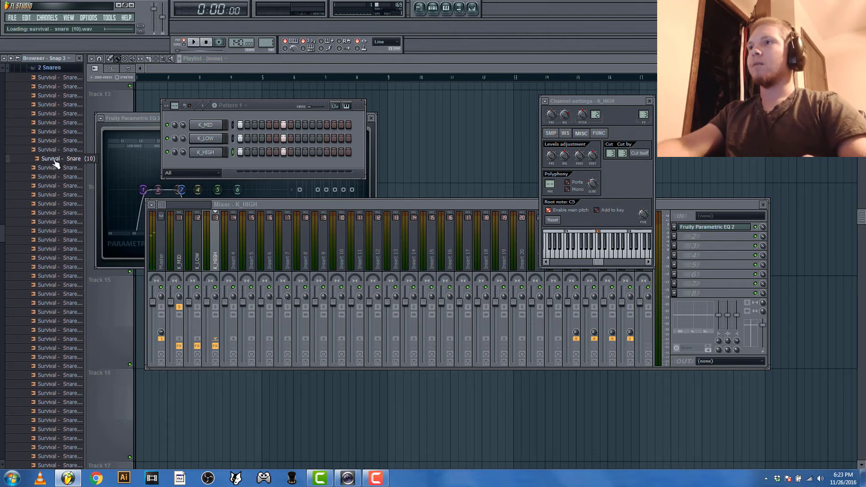
left_click_drag(55, 164, 202, 161)
left_click(298, 166)
- Add kick hits at step 13 on K_MID, K_LOW and K_HIGH, plus K_LOW at step 14
left_click(327, 125)
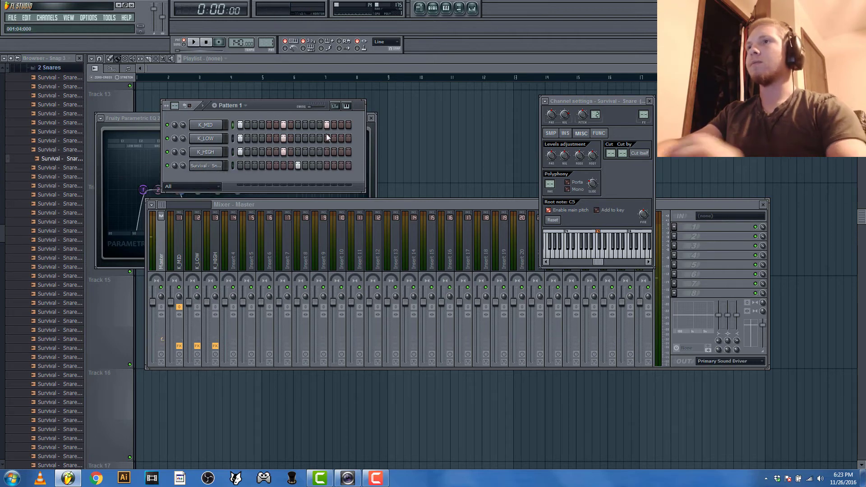
left_click(327, 138)
left_click(334, 138)
left_click(328, 151)
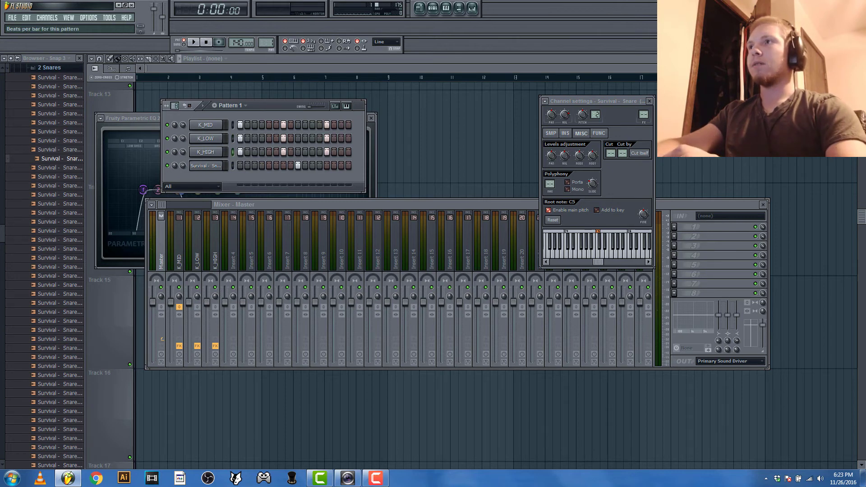
- Extend Pattern 1 to 32 steps, play it, and load Survival - Snare (12) onto the snare channel
scroll(174, 105, "up", 4)
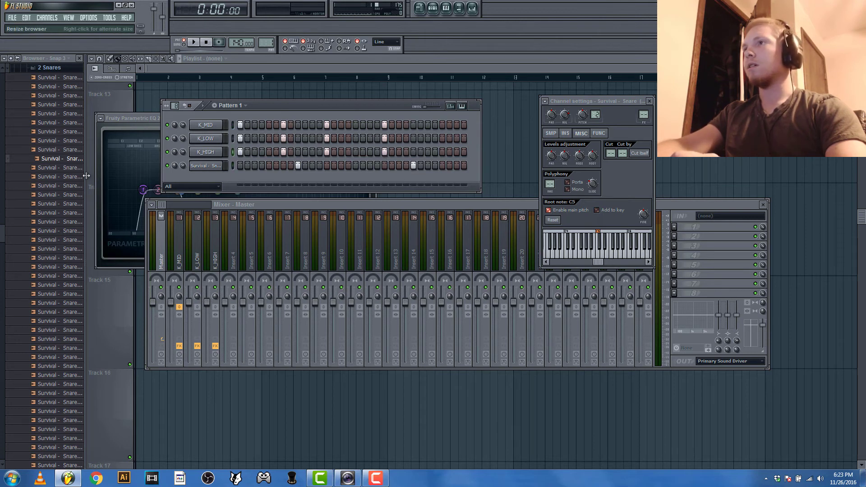
key("space")
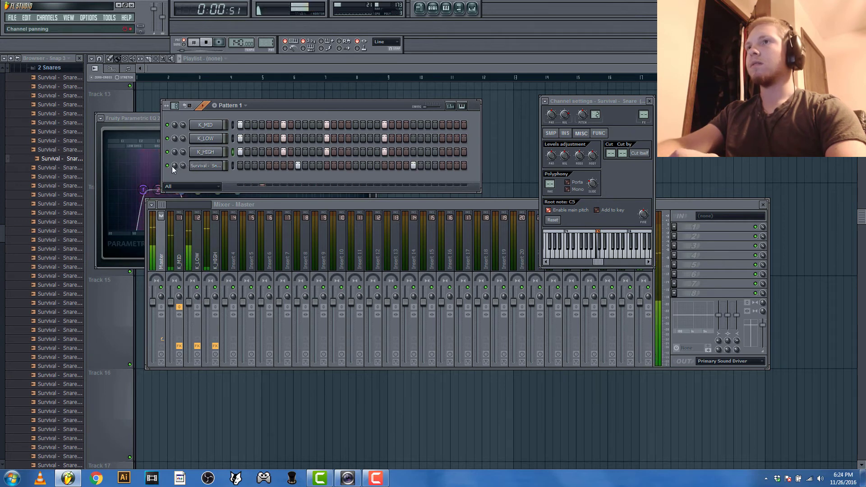
key("space")
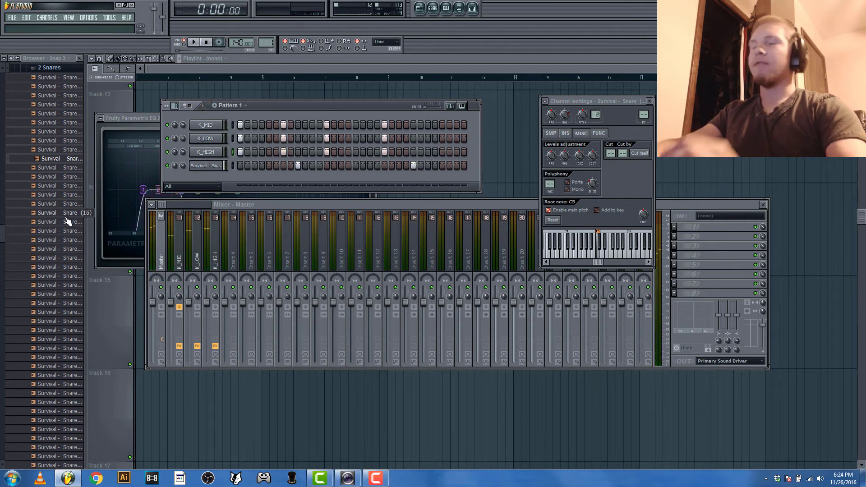
left_click(67, 176)
left_click_drag(144, 187, 211, 168)
- Route the Snare (10) channel to mixer Insert 5
right_click(249, 251)
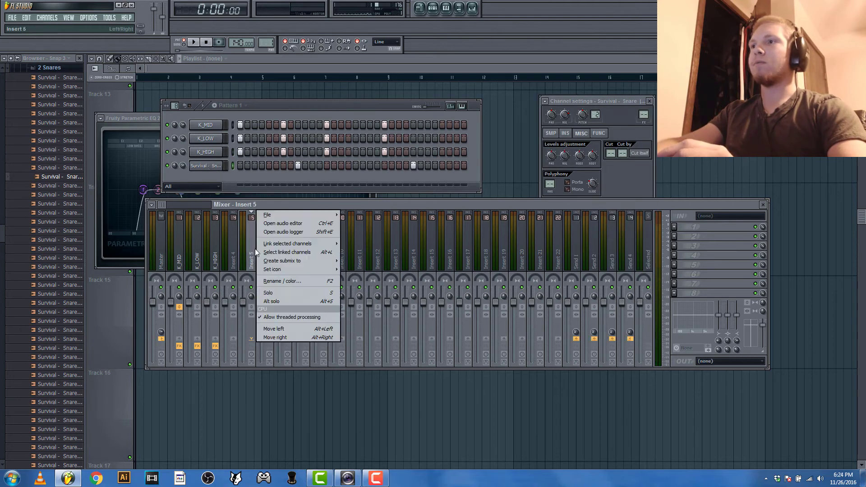
mouse_move(316, 242)
left_click(357, 244)
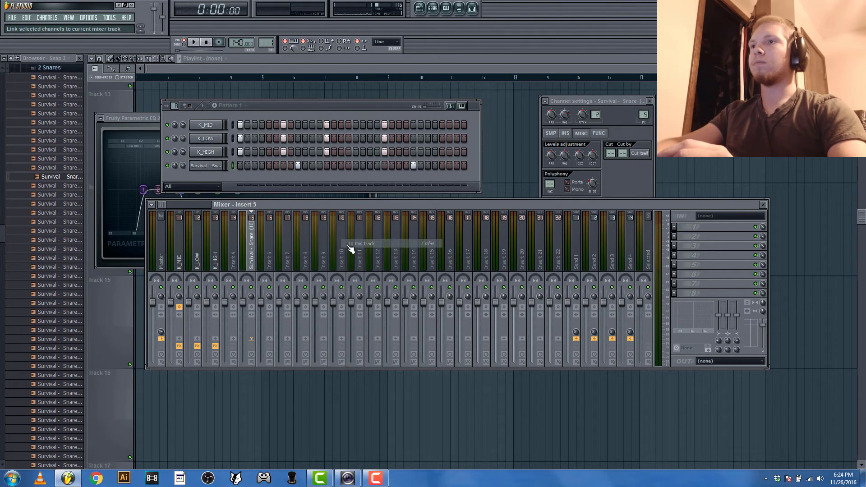
- Audition Survival snares (16) onward and add Survival - Snare (18) as a new channel
left_click(68, 216)
left_click(68, 223)
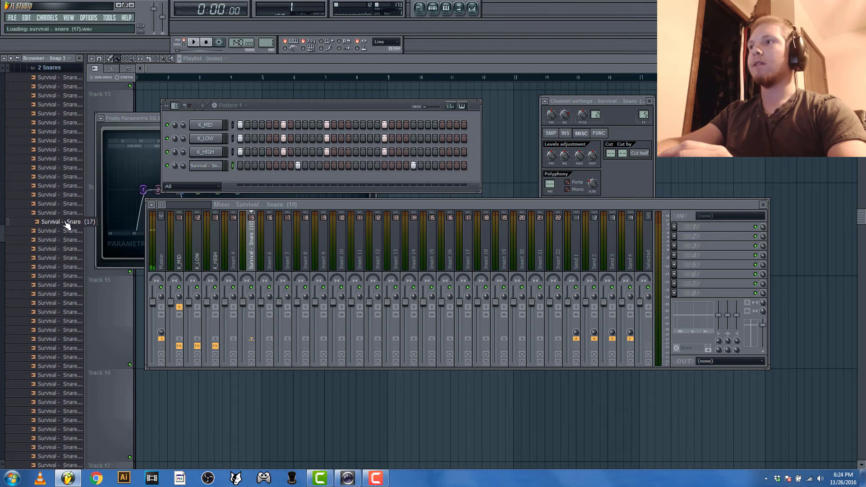
left_click(67, 231)
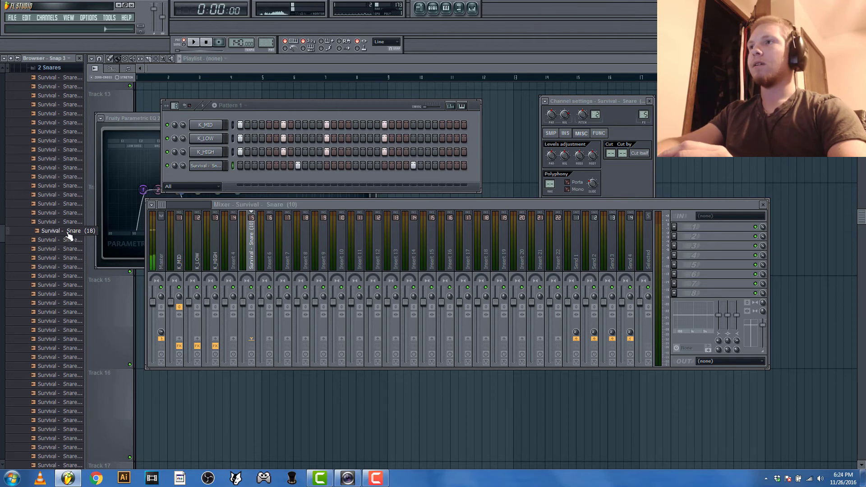
left_click_drag(68, 235, 208, 177)
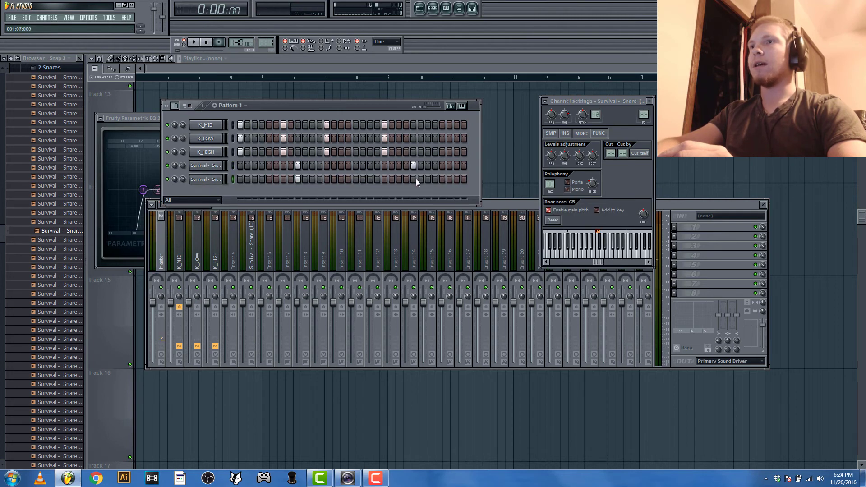
- Link the Snare (18) channel to Insert 6 and load Fruity Parametric EQ 2 in slot 1
right_click(266, 239)
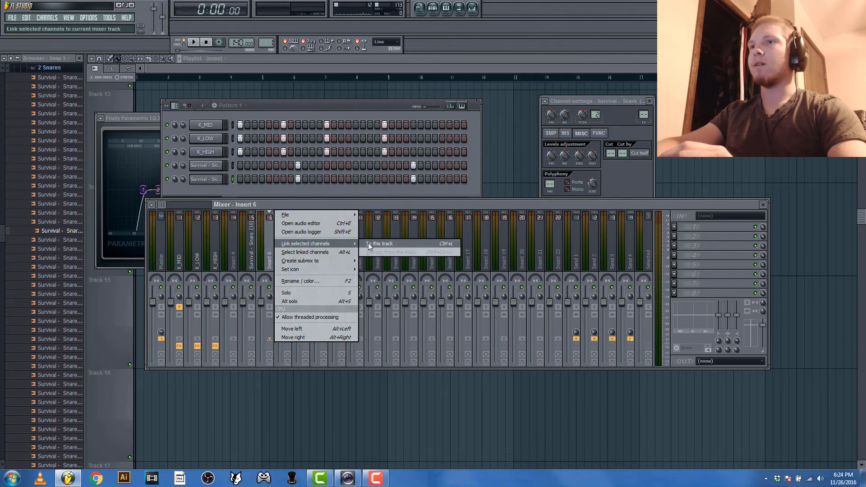
left_click(369, 243)
left_click(697, 228)
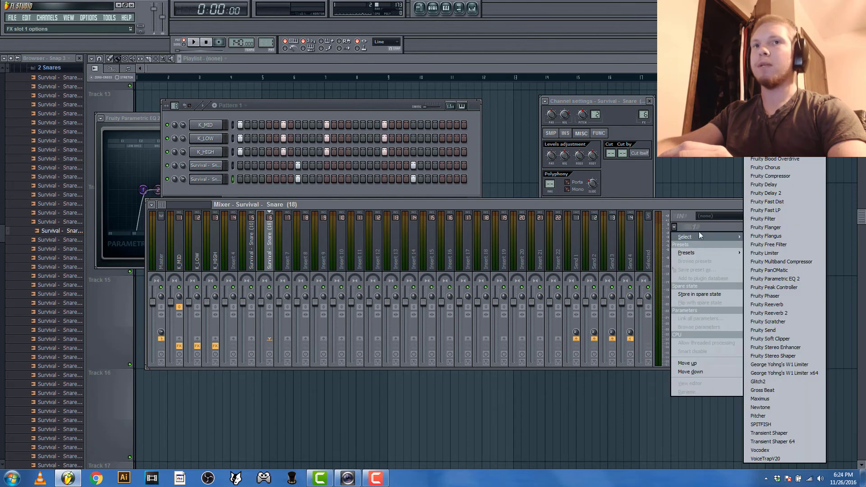
left_click(767, 273)
- Set EQ band 7 to a steep low pass at about 825 Hz, auditioning the pattern
left_click_drag(260, 194, 222, 229)
key("space")
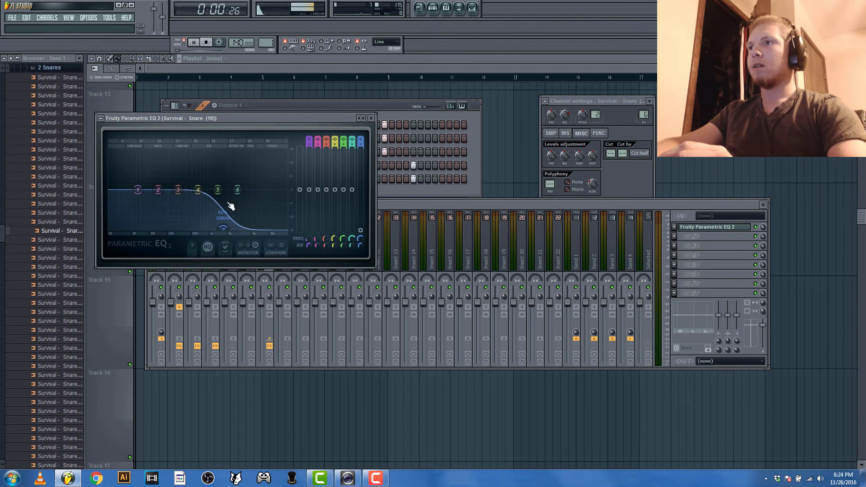
left_click(299, 104)
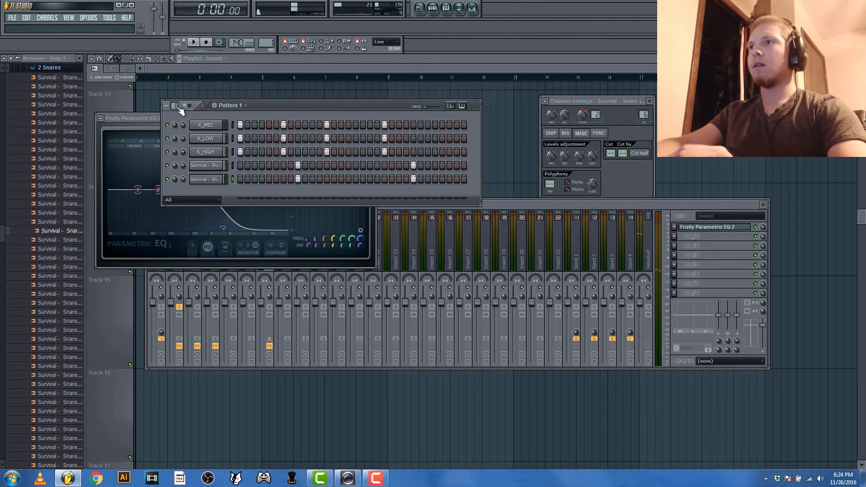
left_click(138, 118)
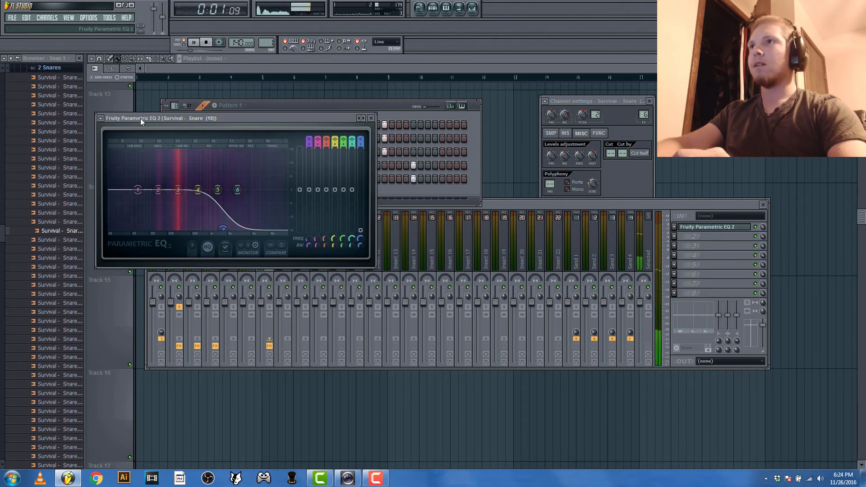
key("space")
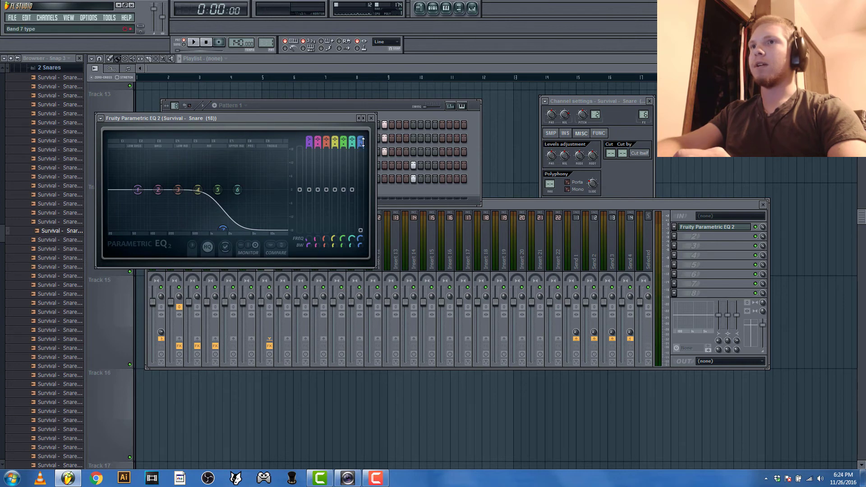
scroll(364, 142, "down", 4)
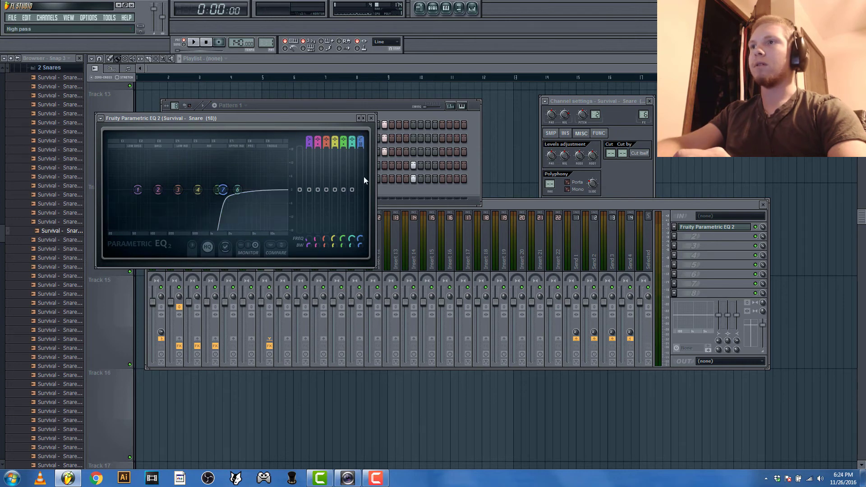
scroll(361, 153, "up", 2)
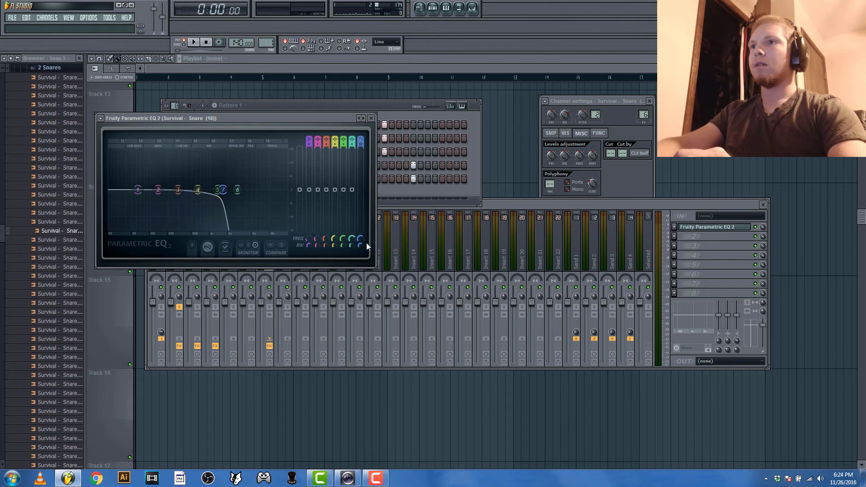
left_click_drag(362, 239, 362, 256)
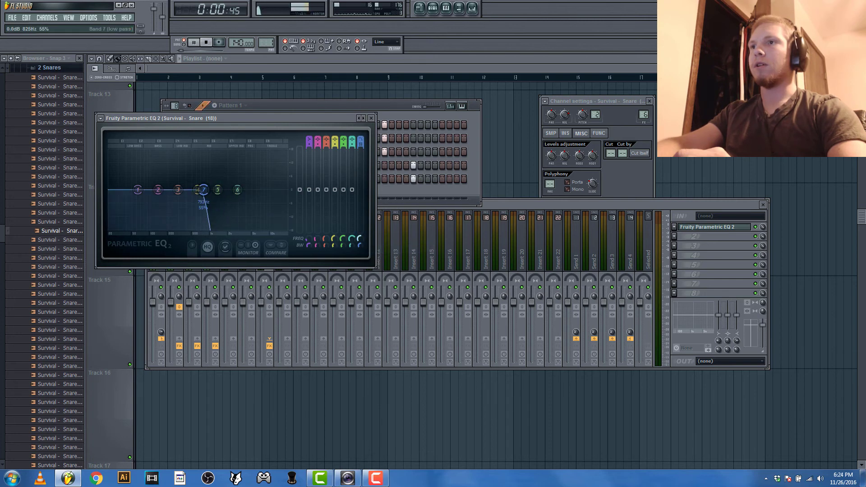
left_click(391, 130)
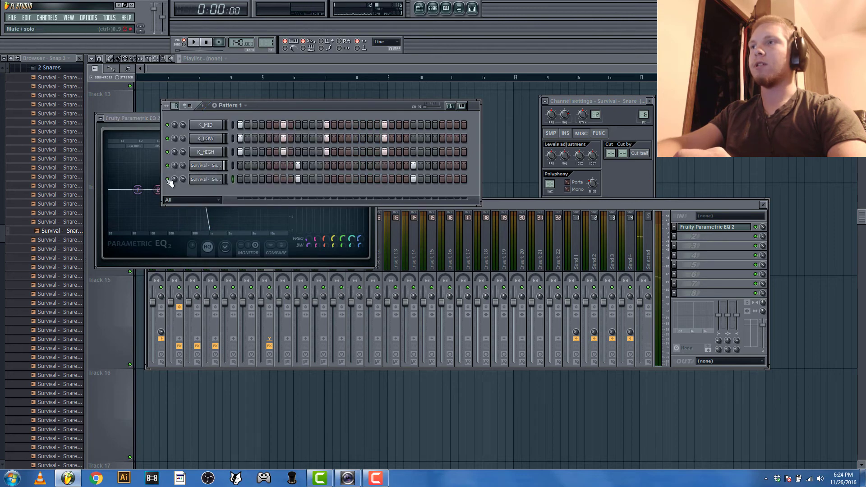
key("space")
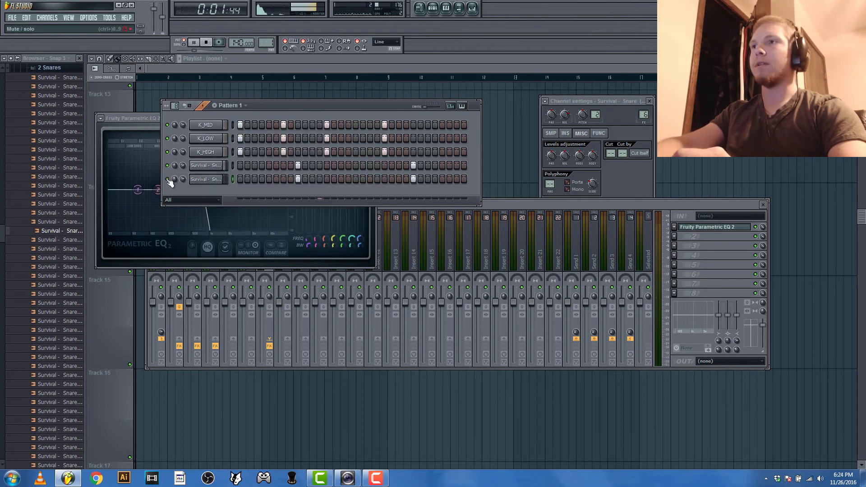
key("space")
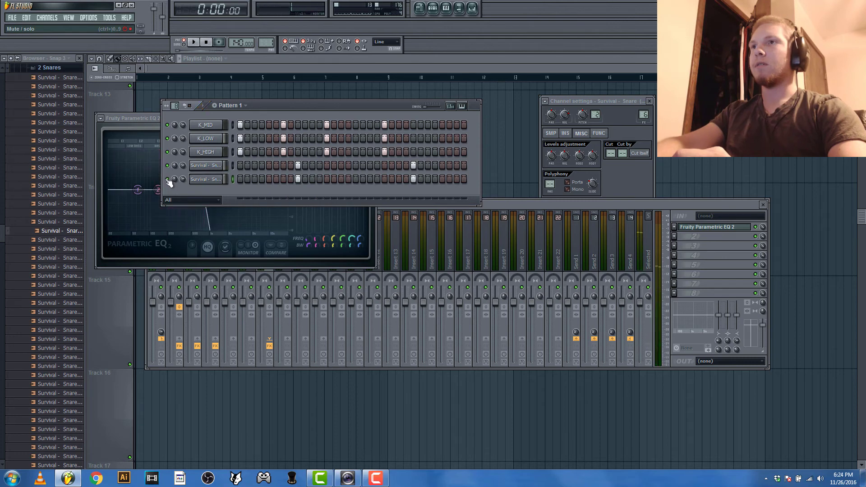
- Set the new snare channel's root note to B4 and play the pattern to hear it
left_click(504, 207)
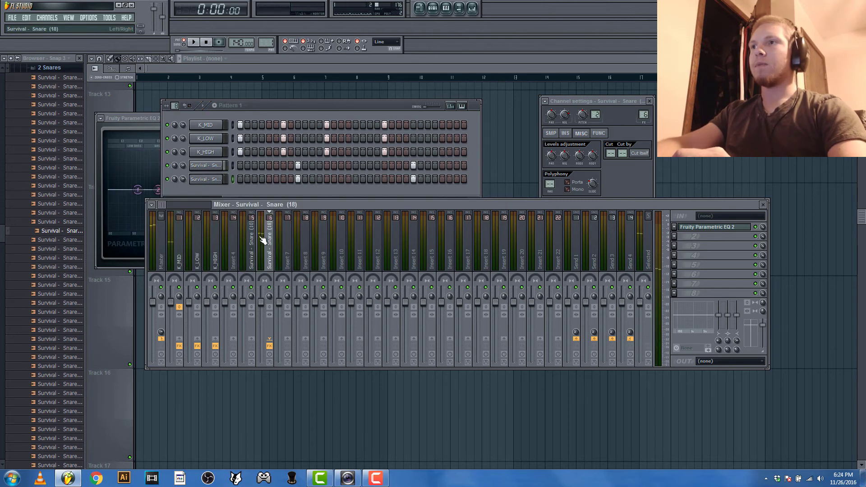
left_click(216, 182)
left_click(595, 236)
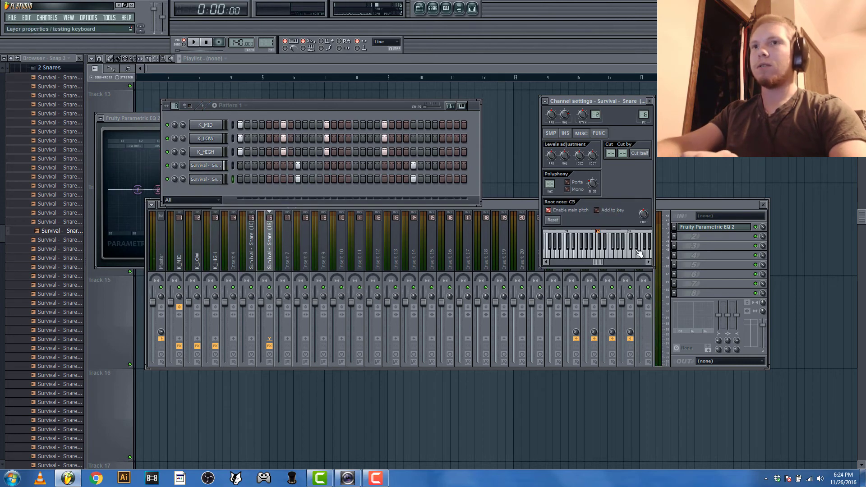
right_click(594, 236)
key("space")
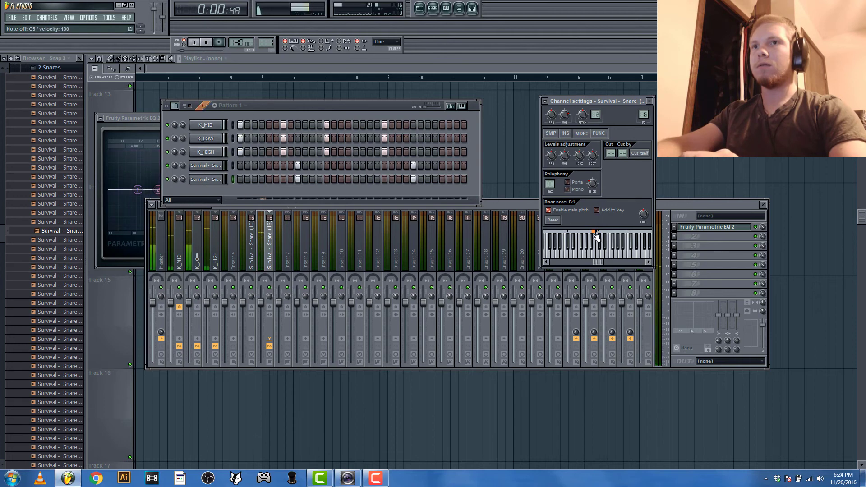
key("space")
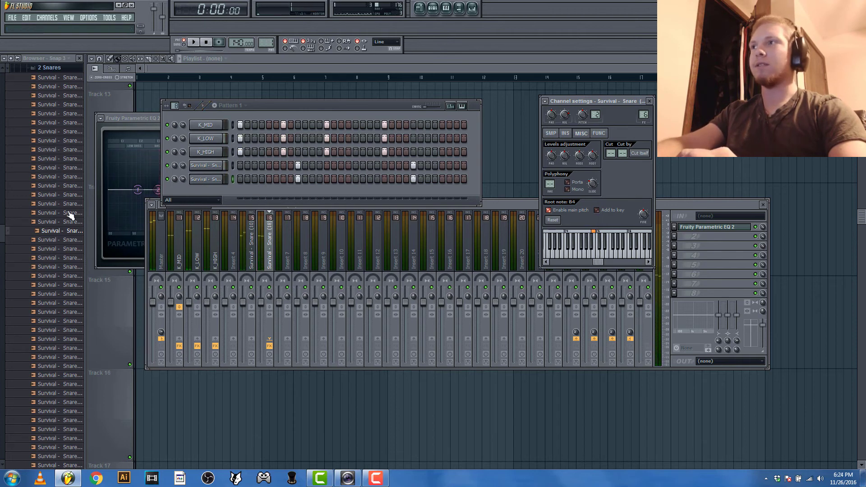
- Audition further Survival snare samples in the browser, up to Snare (33)
left_click(47, 303)
left_click(52, 312)
left_click(55, 320)
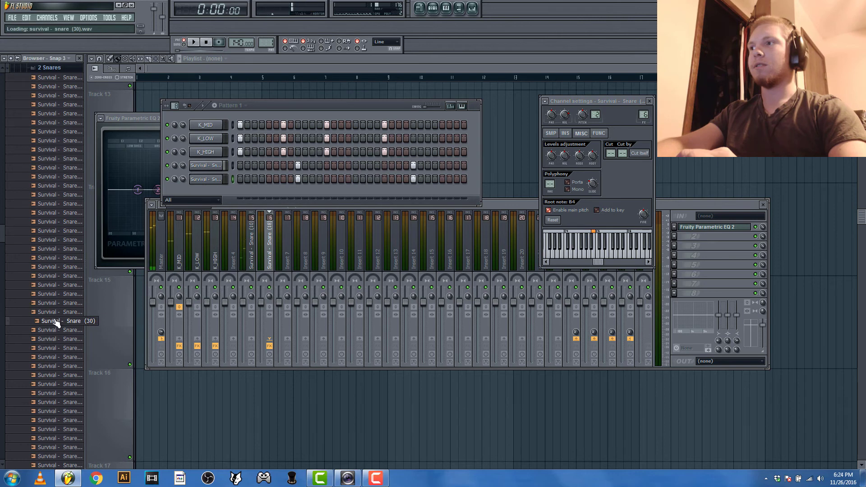
left_click(58, 331)
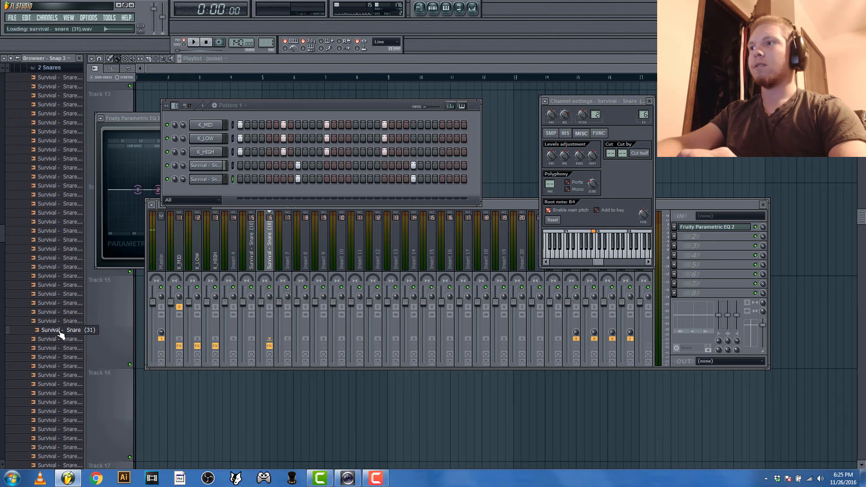
left_click(61, 339)
left_click(63, 348)
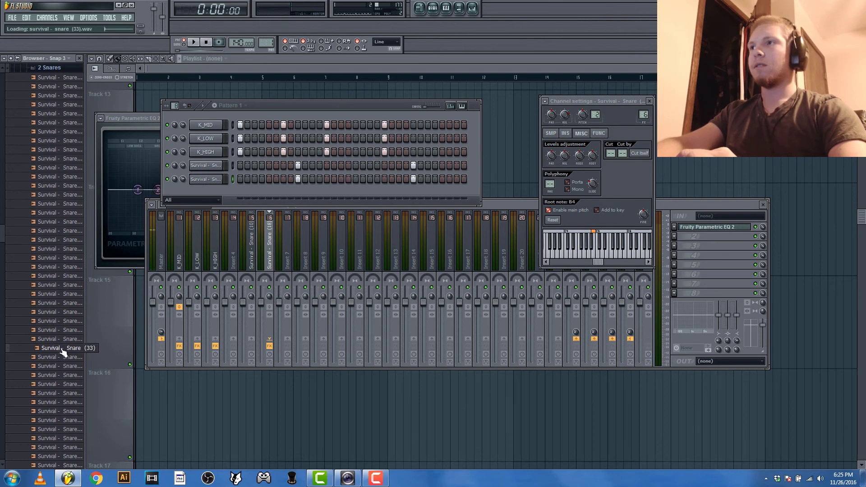
- Add Survival - Snare (33) as a sixth channel on both snare steps, routed to Insert 7
left_click_drag(62, 351, 202, 189)
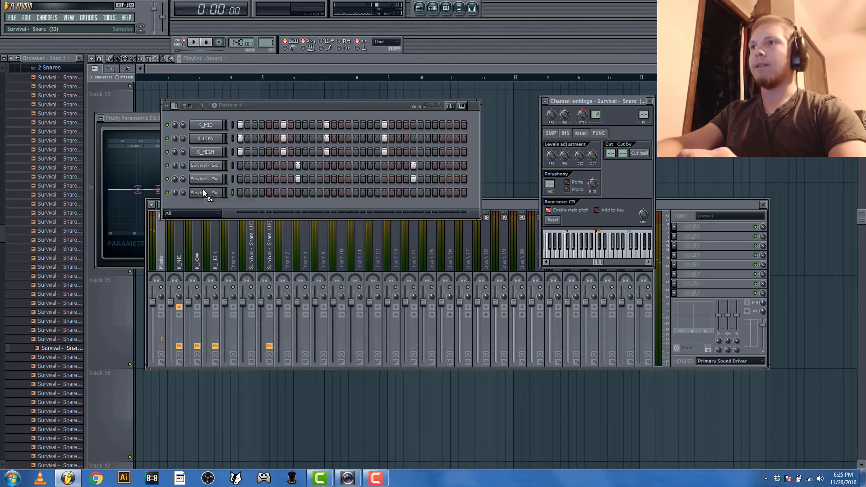
left_click(298, 193)
left_click(413, 193)
right_click(288, 257)
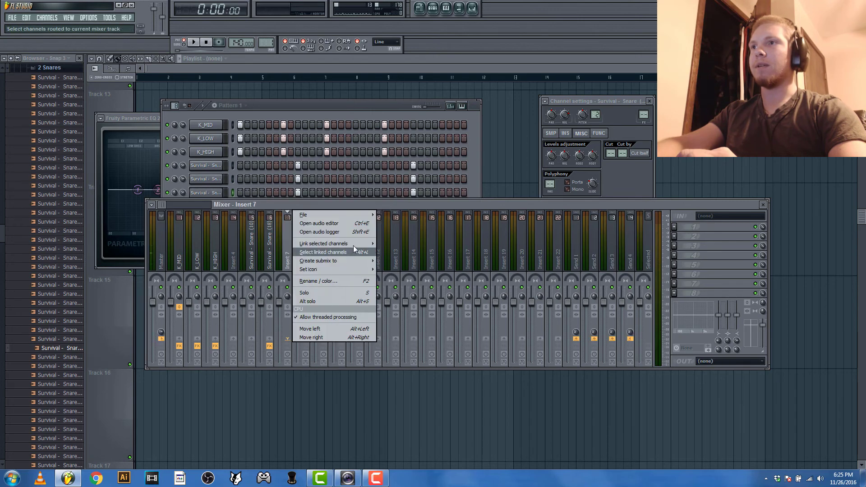
mouse_move(353, 246)
left_click(391, 242)
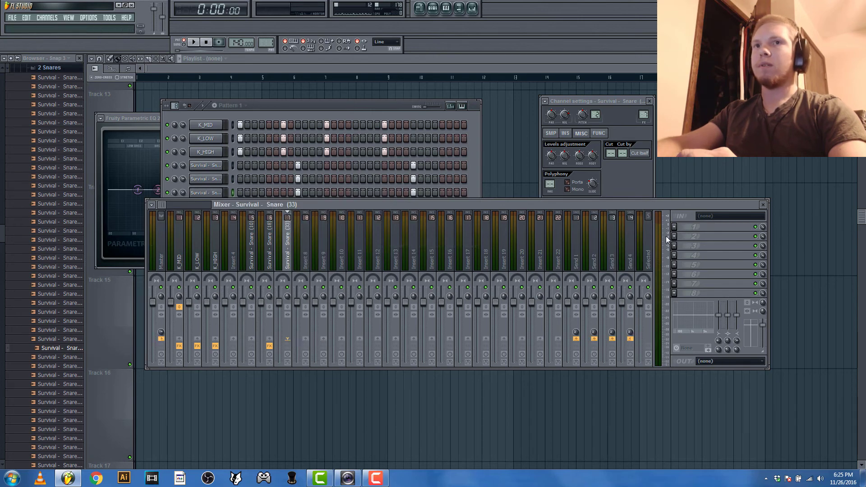
- Load Fruity Reeverb on Insert 7 in place of the EQ and set a subtle 11% reverb
left_click(675, 227)
left_click(783, 279)
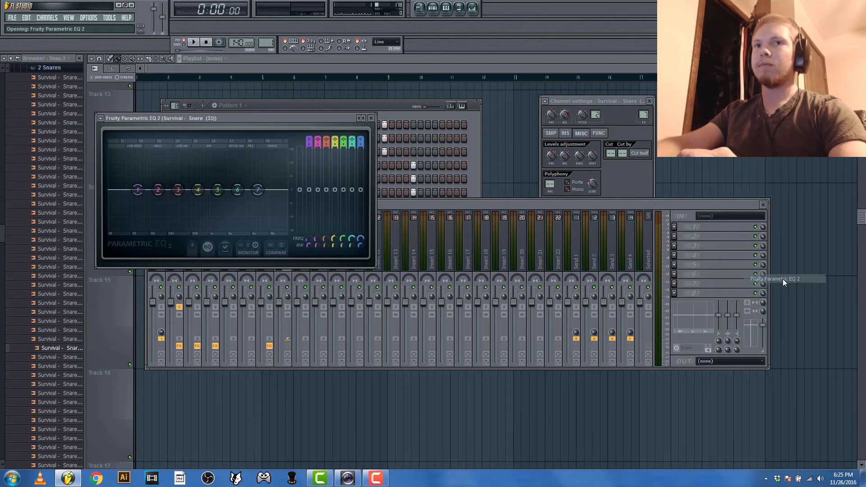
left_click(676, 228)
left_click(675, 229)
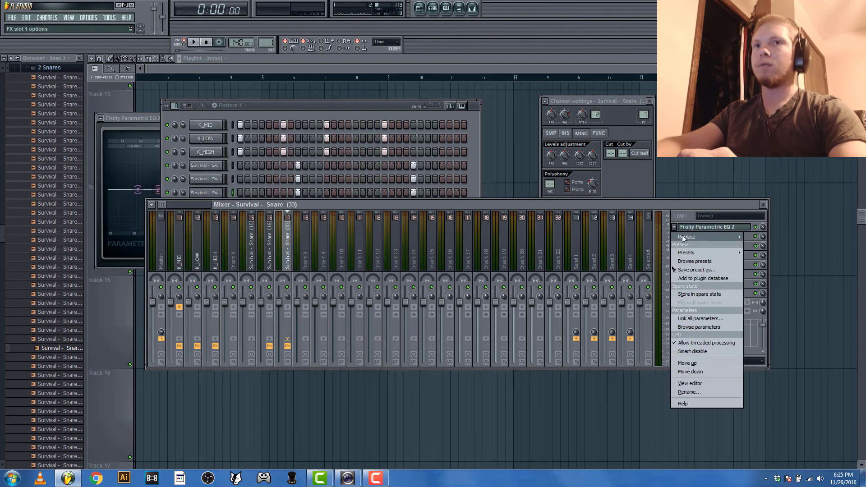
mouse_move(683, 235)
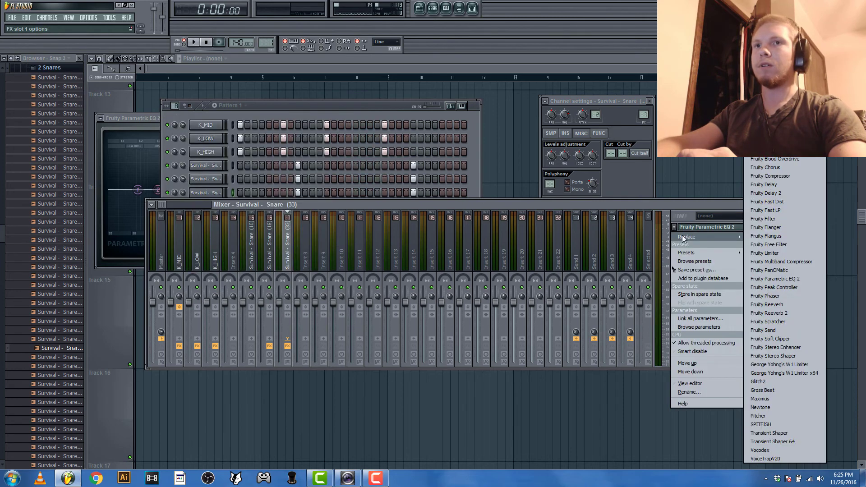
left_click(770, 306)
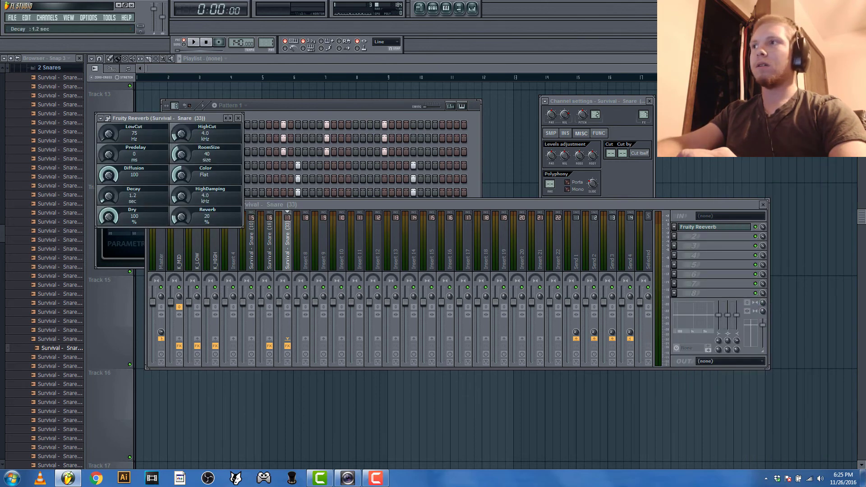
key("space")
left_click_drag(176, 213, 176, 216)
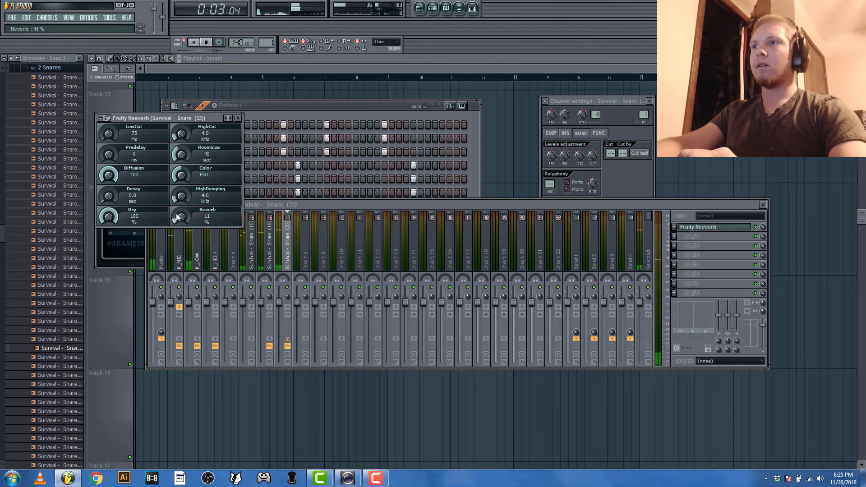
- Collapse the snares folder and open the hats sample folder in the Browser
left_click(291, 117)
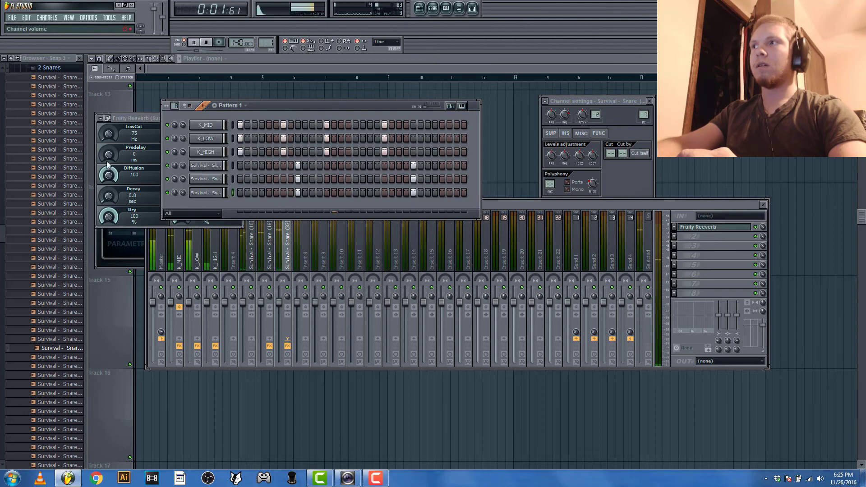
left_click(50, 69)
key("space")
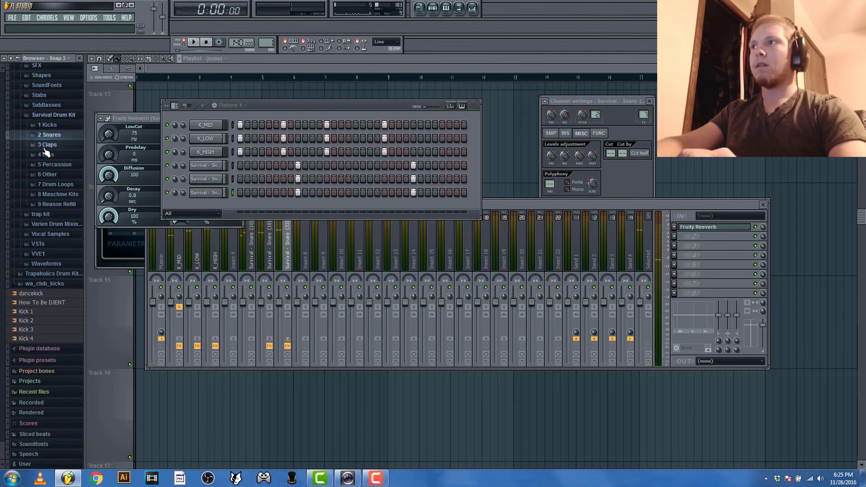
left_click(46, 155)
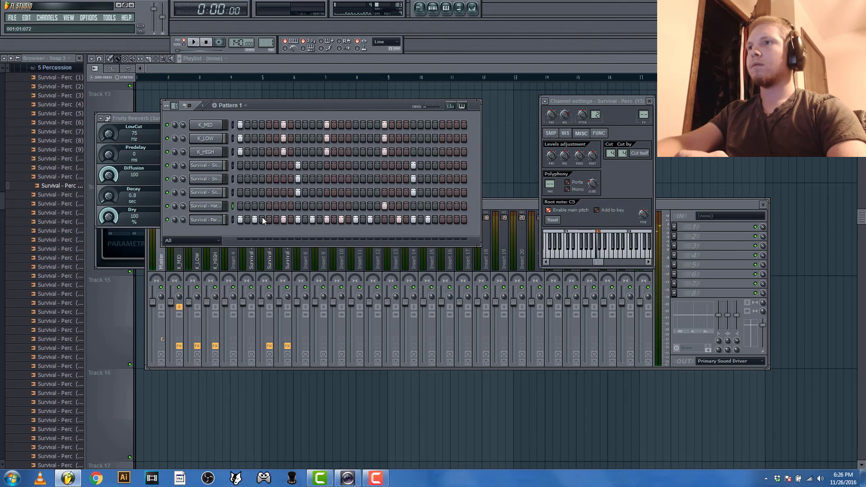
key("space")
- Add Survival - Perc (6) as a new channel and position its hits along the bar
key("space")
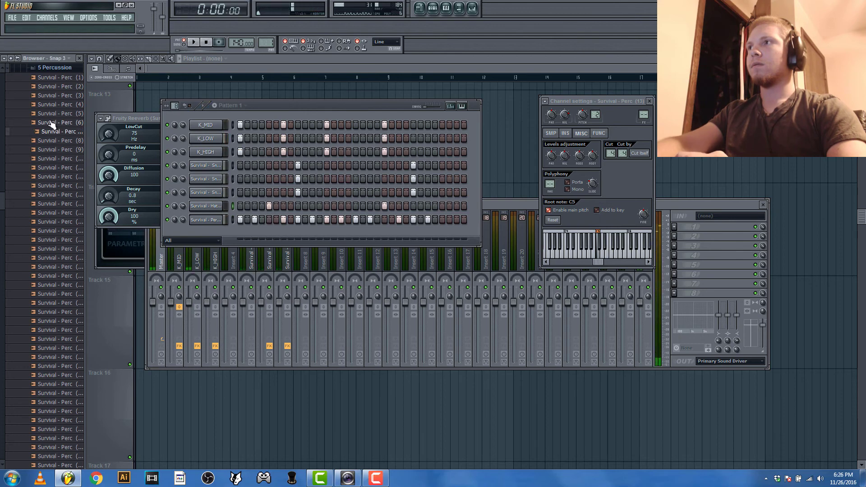
left_click(54, 114)
left_click_drag(54, 124, 238, 234)
left_click(238, 235)
key("space")
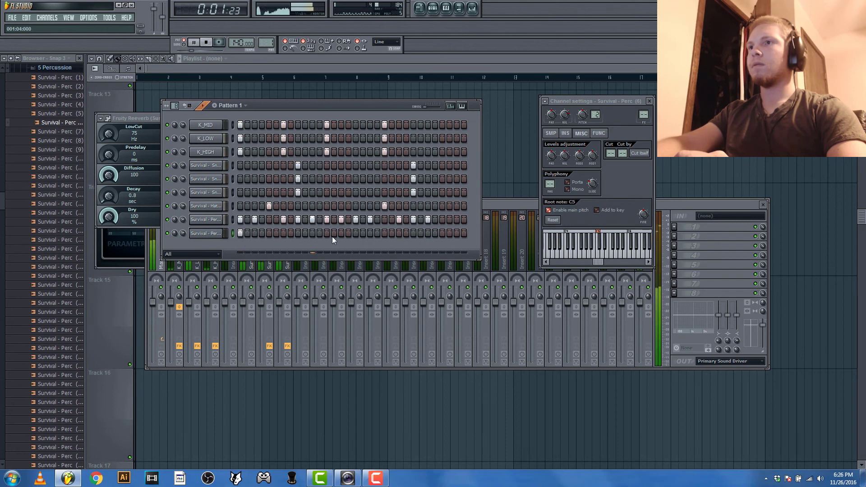
left_click(349, 233)
left_click(349, 232)
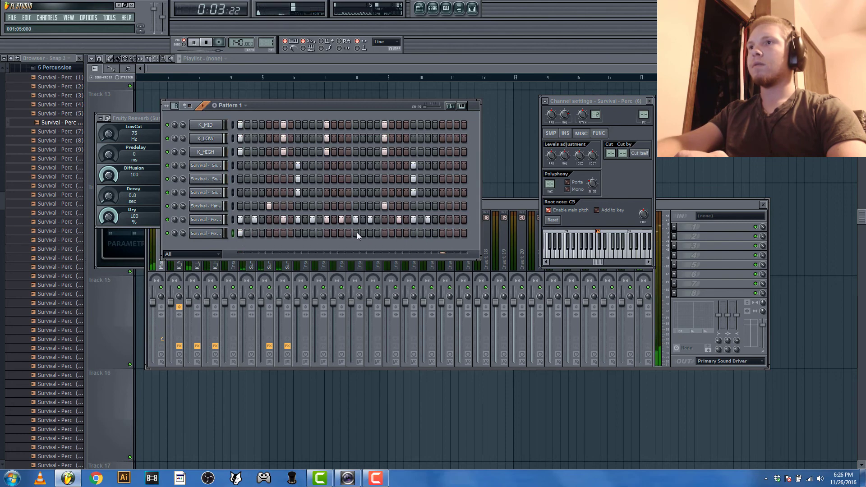
left_click(356, 233)
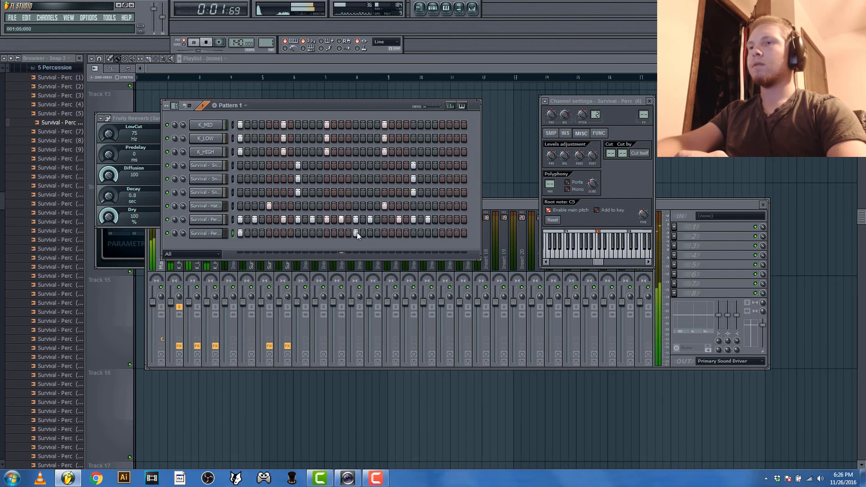
left_click(355, 232)
left_click(384, 233)
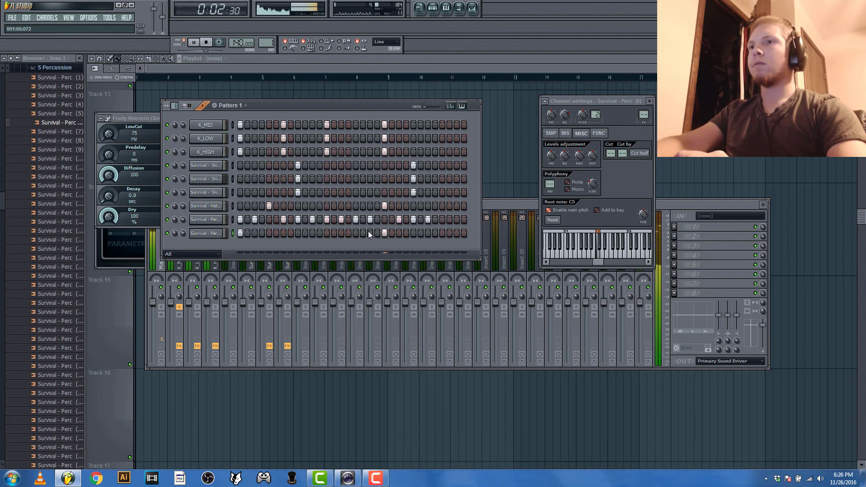
key("space")
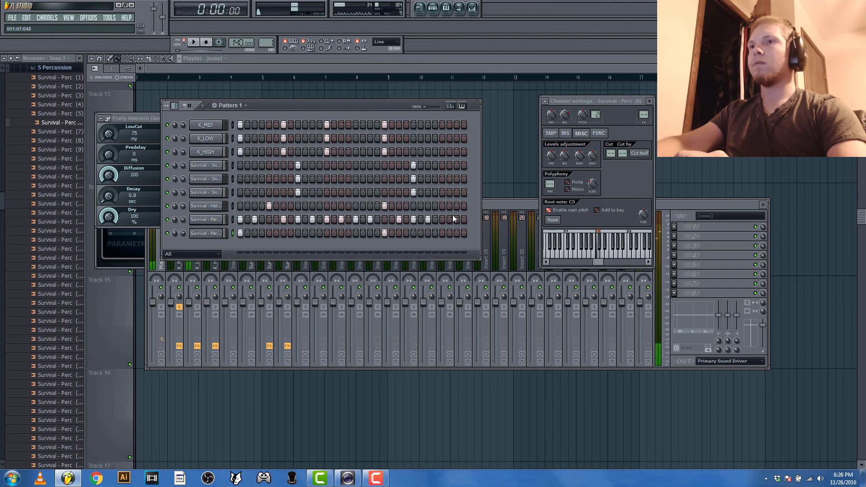
- Raise the Mixer window above the Channel Rack
left_click(502, 206)
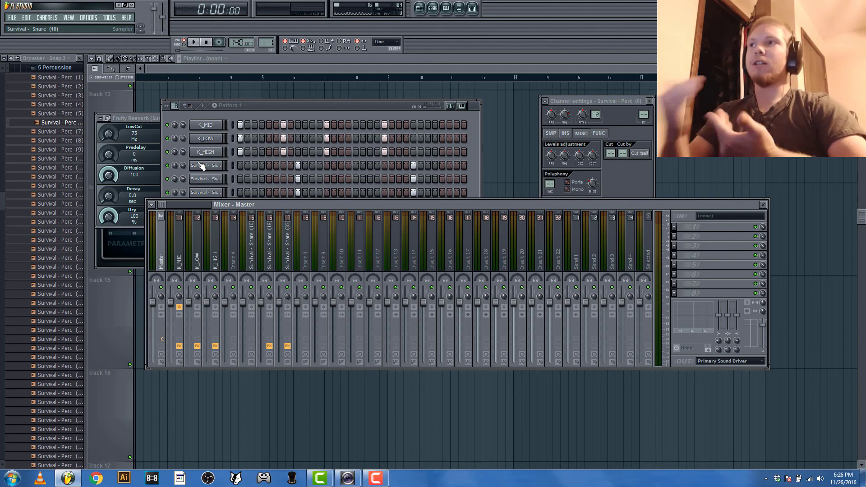
- Switch to a new Pattern 2, select the Master mixer strip, and list effects for slot 1
left_click(224, 125)
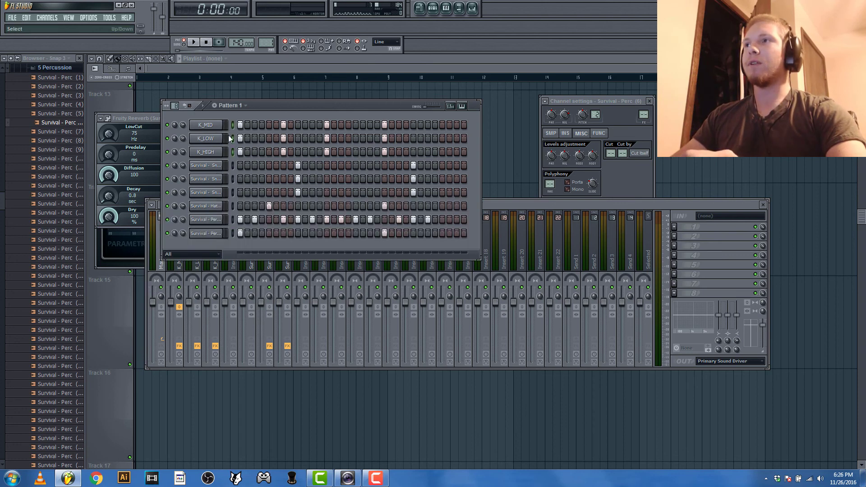
scroll(262, 42, "up", 1)
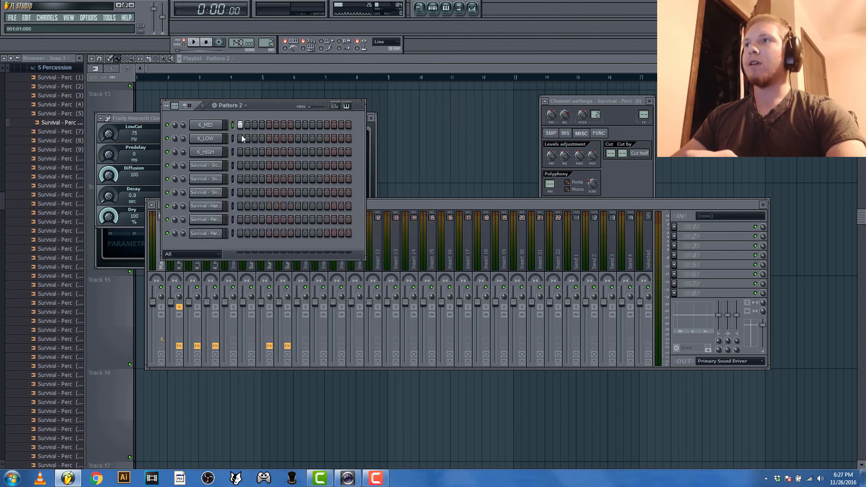
left_click(164, 273)
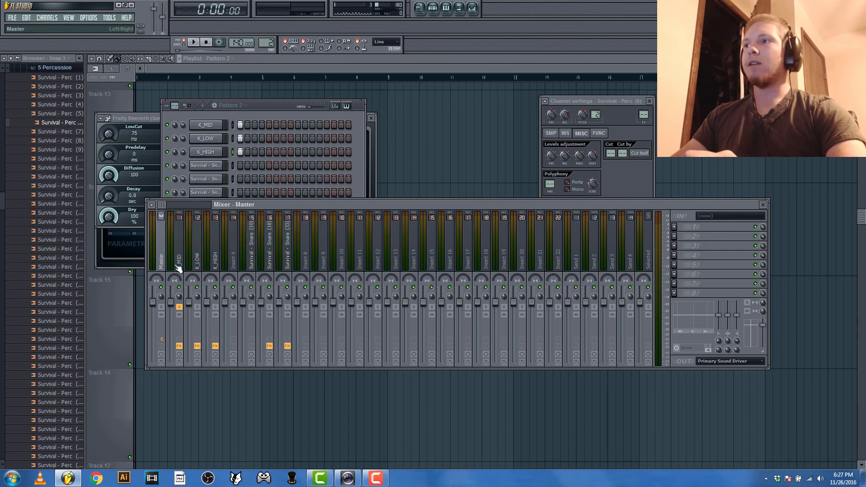
left_click(182, 266)
left_click(161, 259)
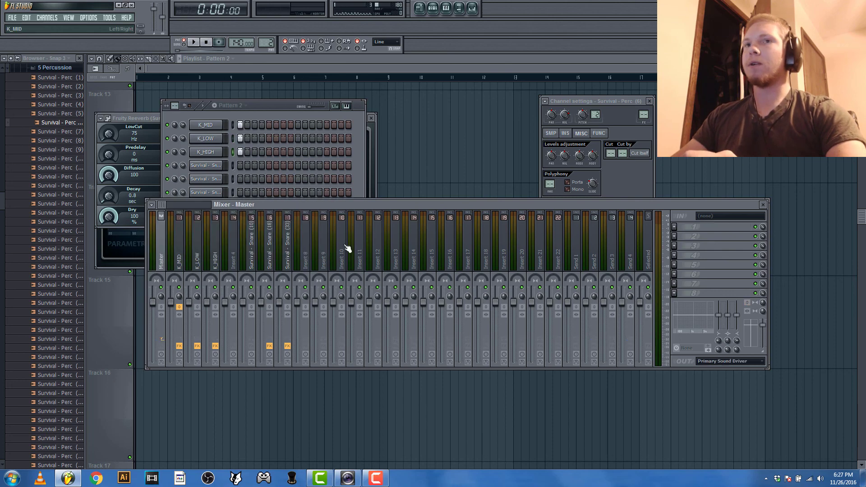
left_click(675, 227)
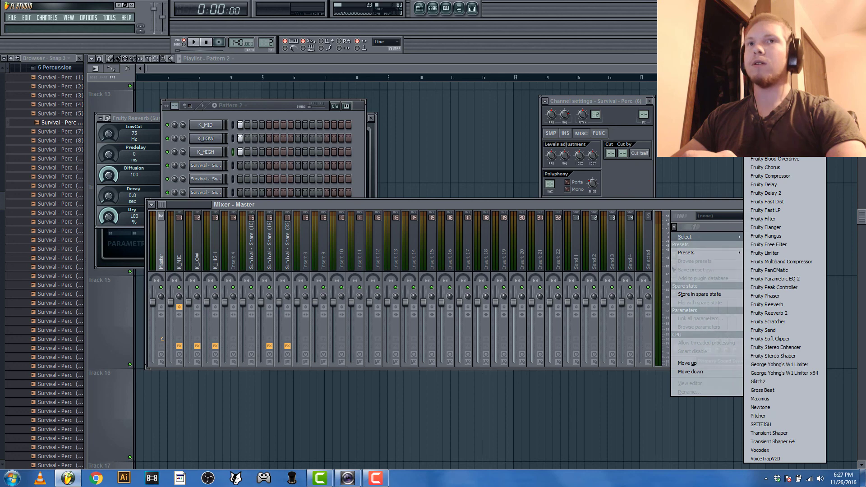
- Load Edison on master slot 1 and record one playback of the layered kick
left_click(763, 107)
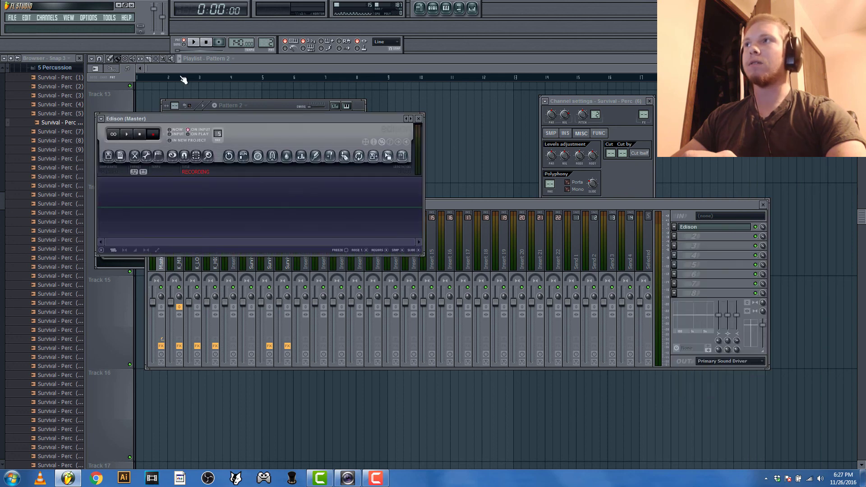
key("space")
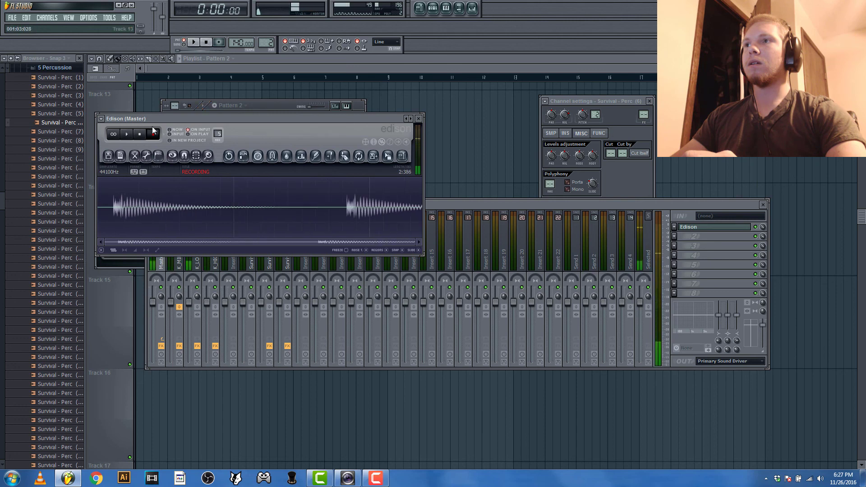
key("space")
- Crop the recording to the second kick hit and add it to the Channel Rack as a new channel
left_click_drag(269, 202, 431, 208)
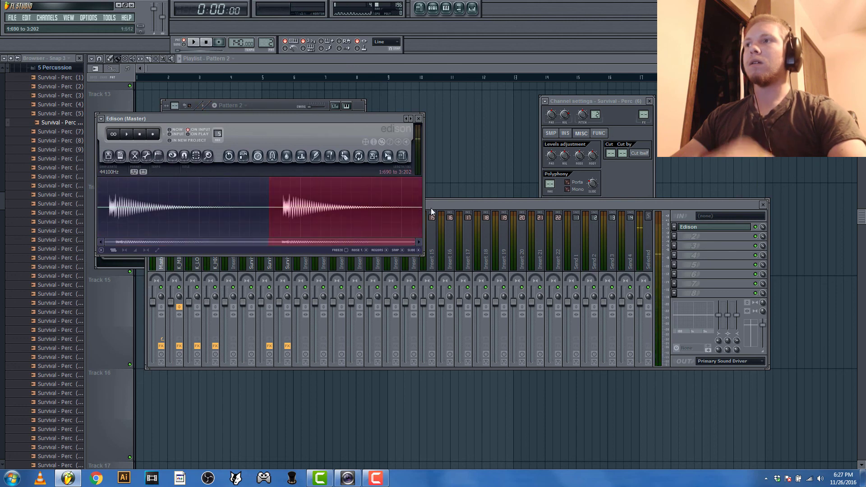
key("ctrl+Delete")
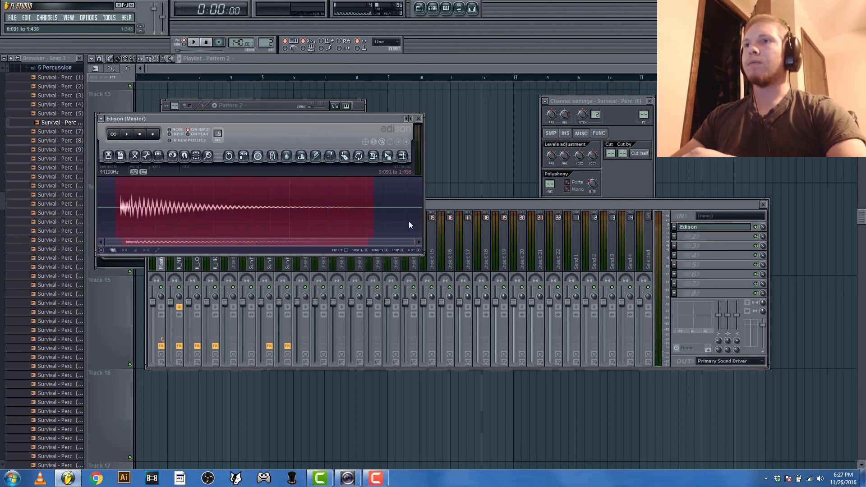
left_click_drag(389, 155, 297, 126)
- Enable Normalize in the Dragged sample_532 channel's sample settings
right_click(221, 125)
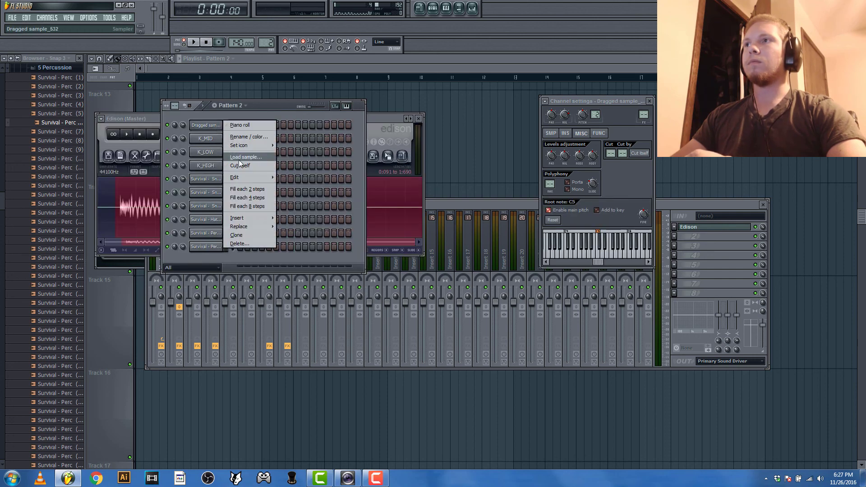
left_click(239, 160)
left_click(212, 125)
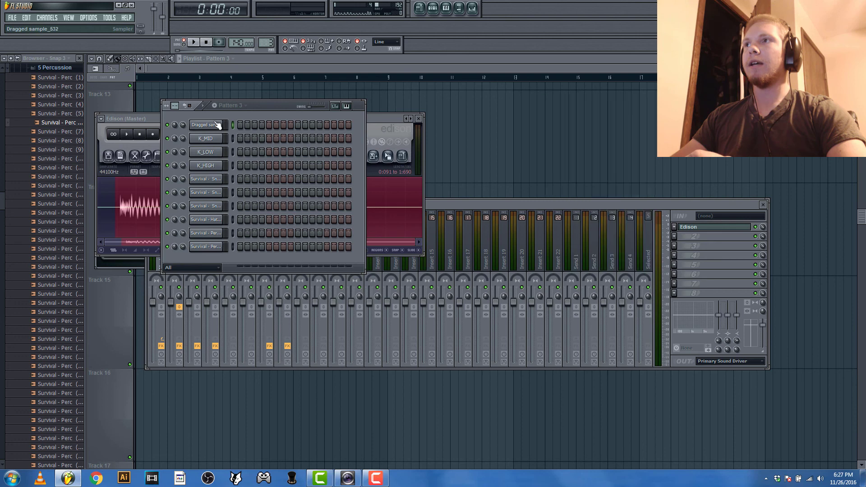
left_click(212, 125)
left_click(551, 133)
left_click(565, 273)
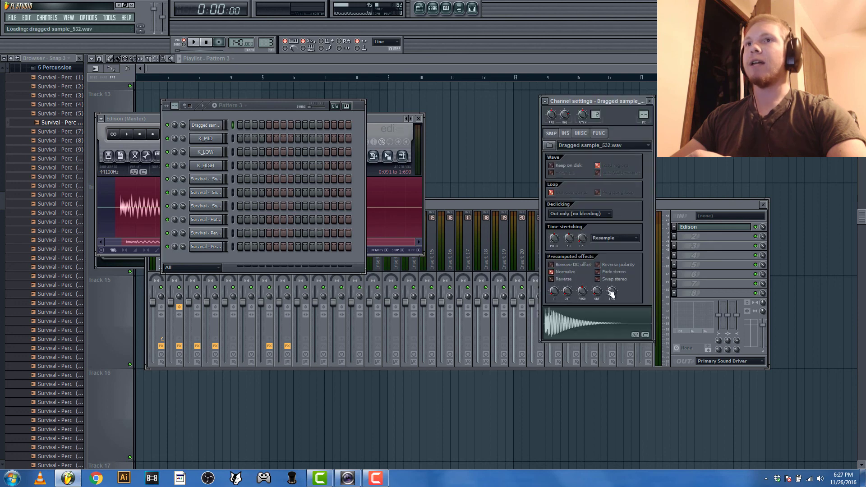
- Place the bounced kick on step one of Pattern 3 and play it back
left_click(241, 124)
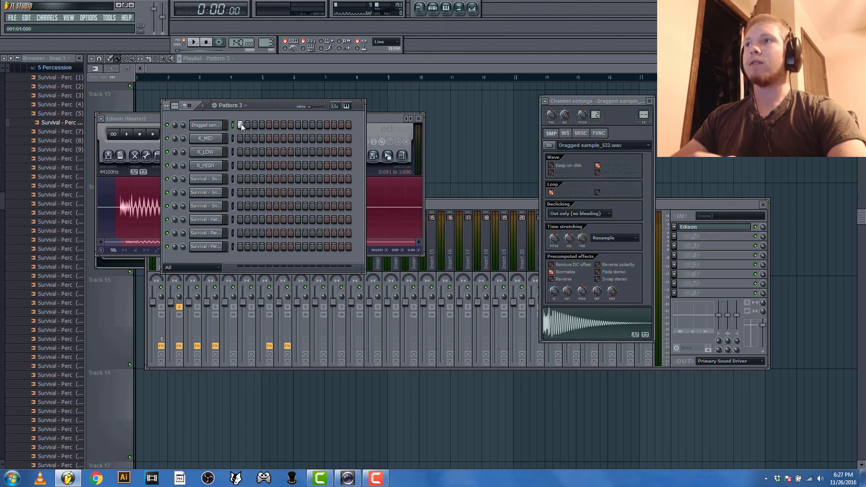
key("space")
key("space")
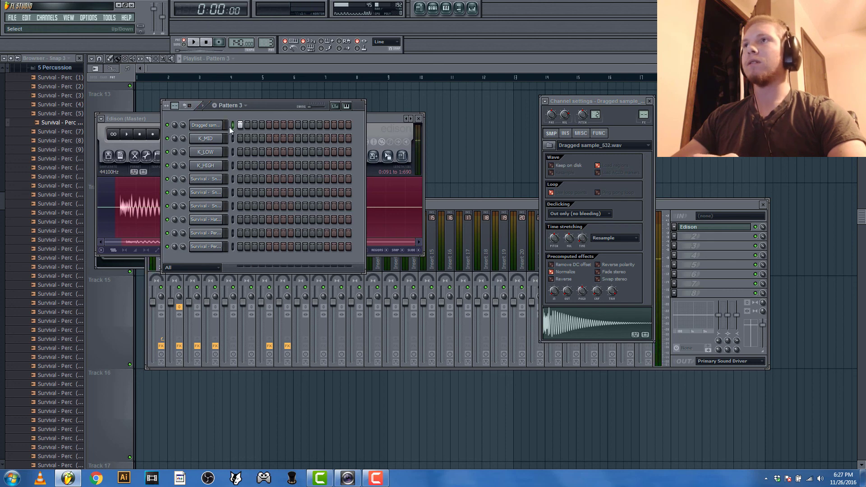
left_click(376, 481)
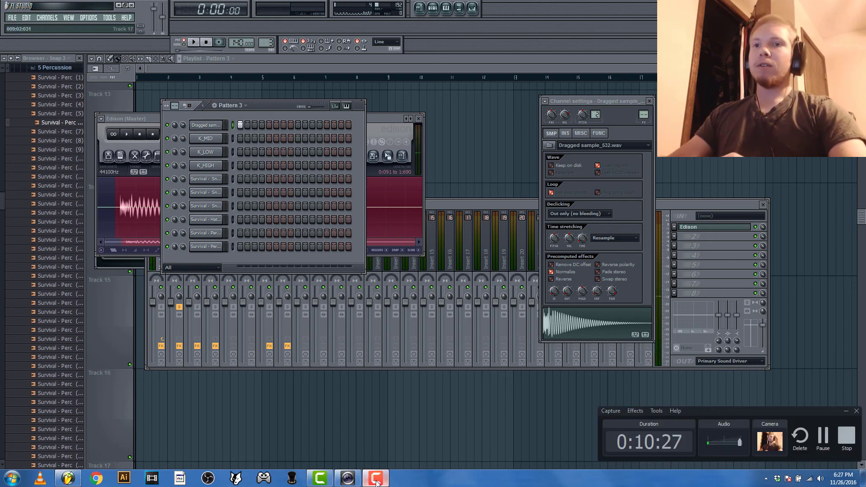